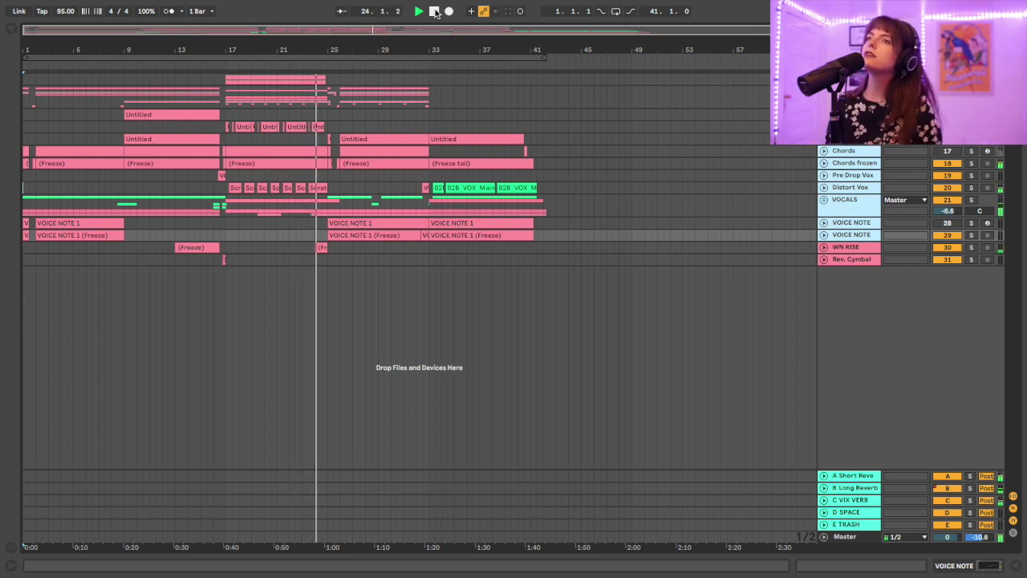
Select the Distort Vox track in the arrangement to start focusing on bars 17–25
left_click(634, 188)
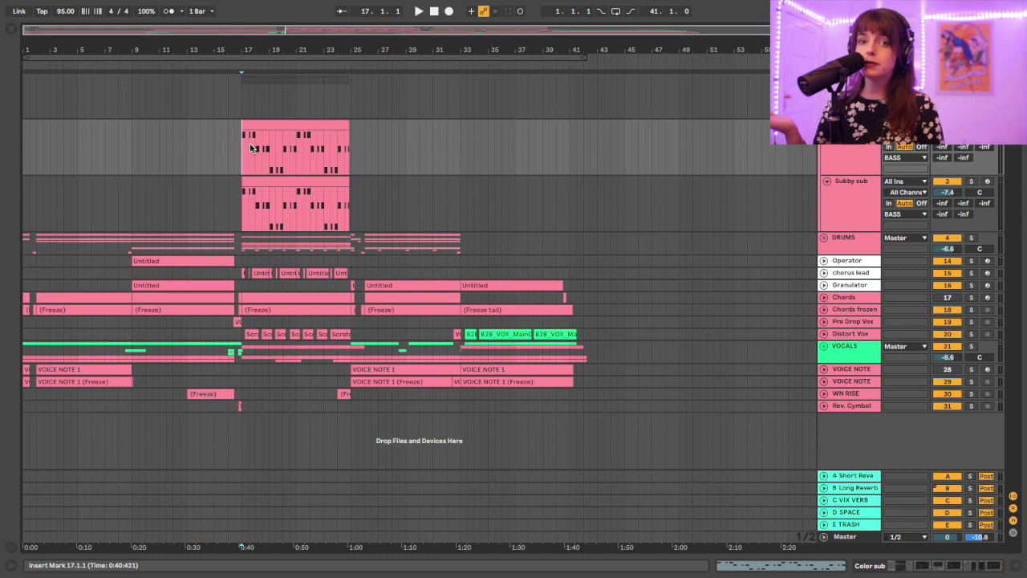
Zoom onto bars 17–25 and show the Subby sub clip's Operator, EQ Eight and Saturator chain
key("z")
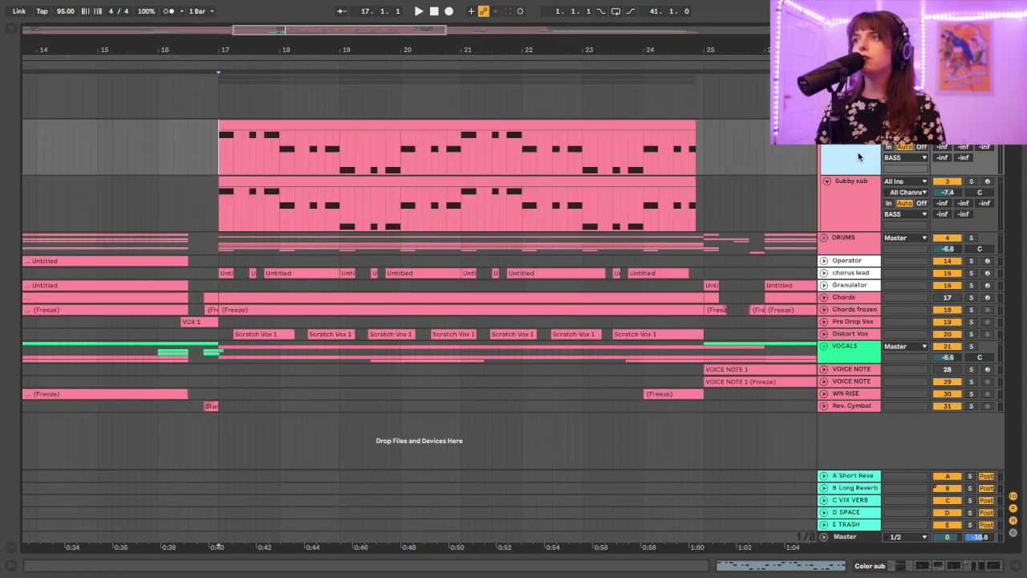
left_click(861, 203)
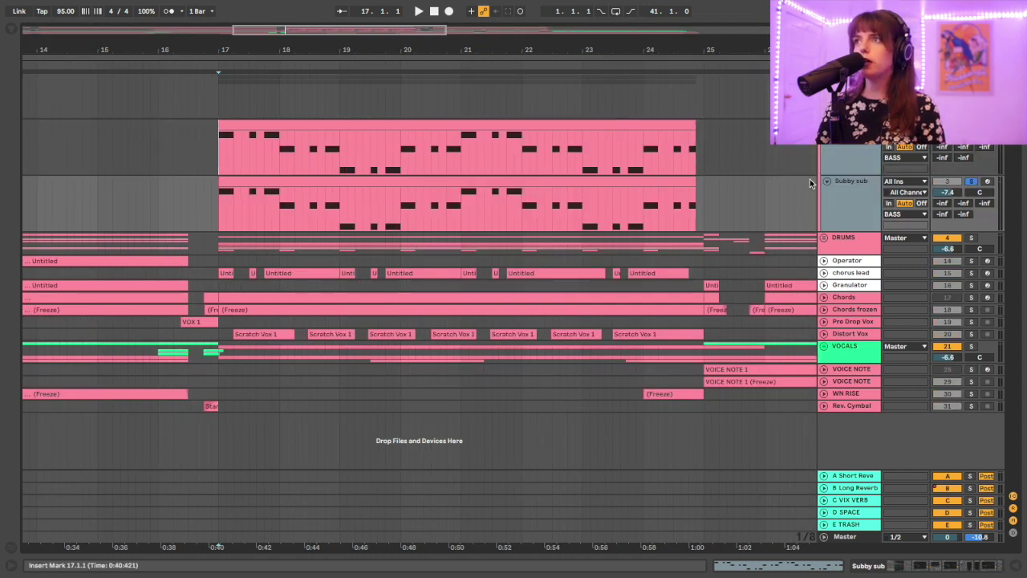
left_click(856, 149)
left_click(877, 193)
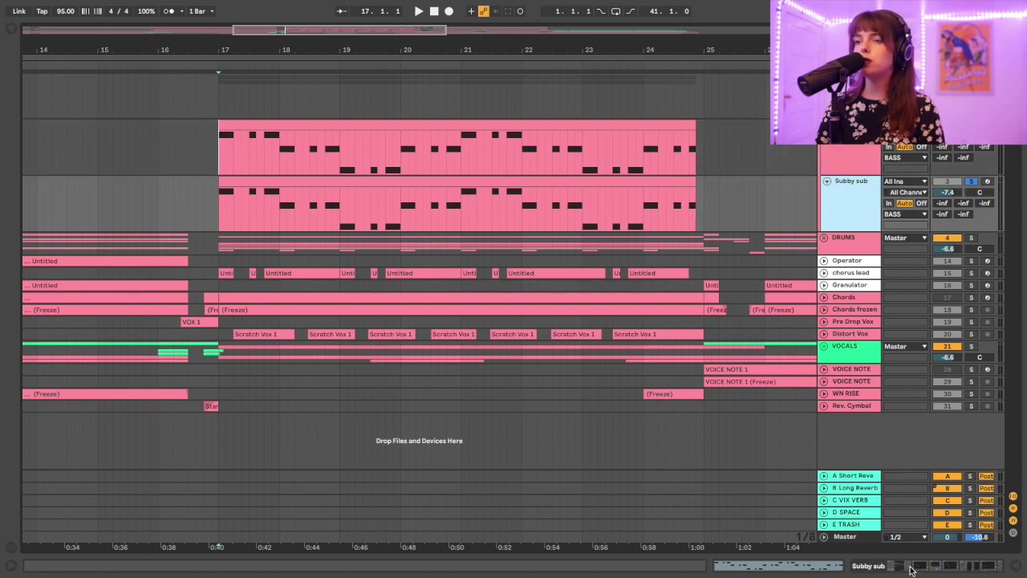
left_click(912, 567)
left_click(323, 185)
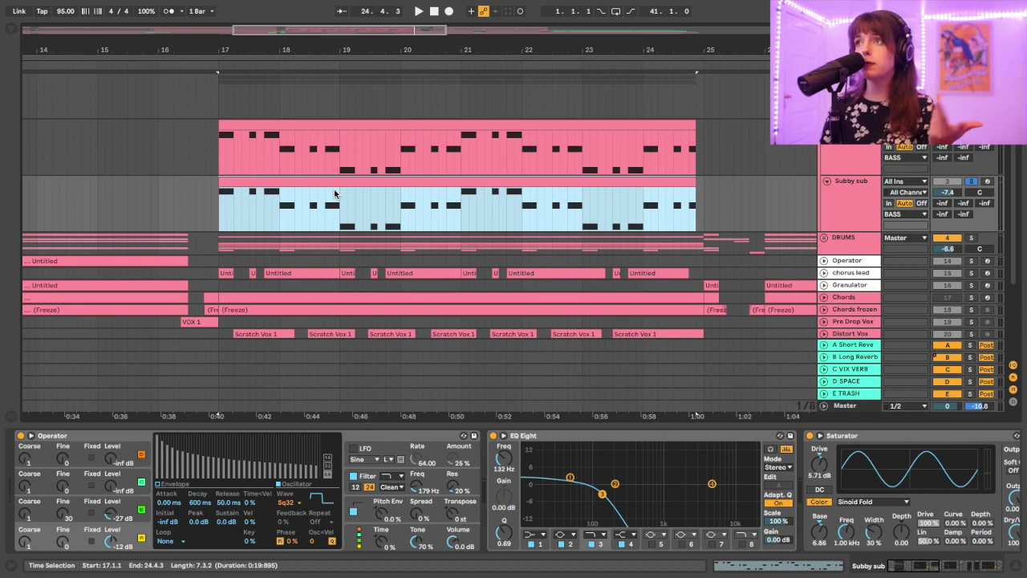
Play and loop bars 17–25, checking Operator's oscillator C sine and Sq32 displays
key("space")
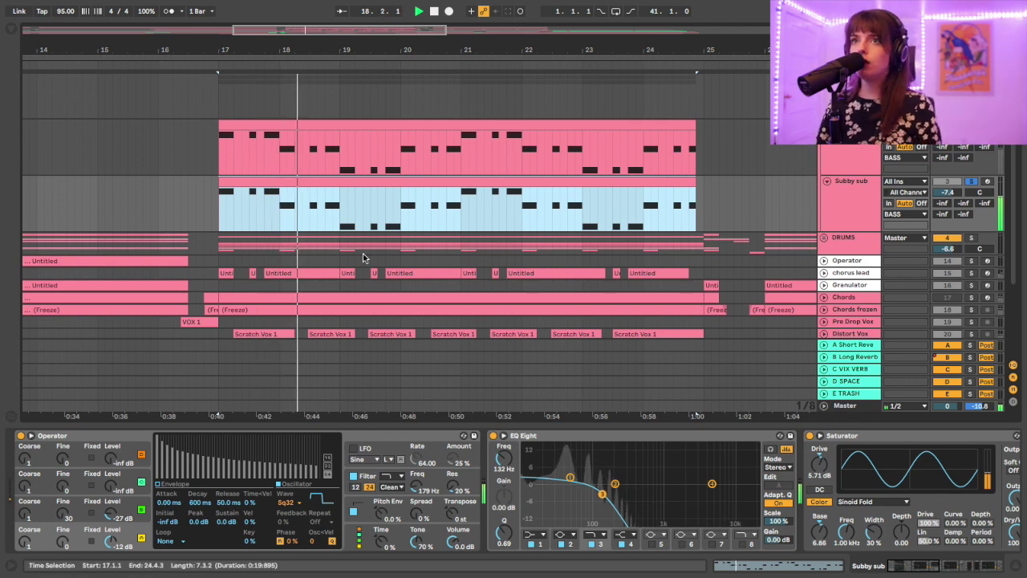
key("ctrl+l")
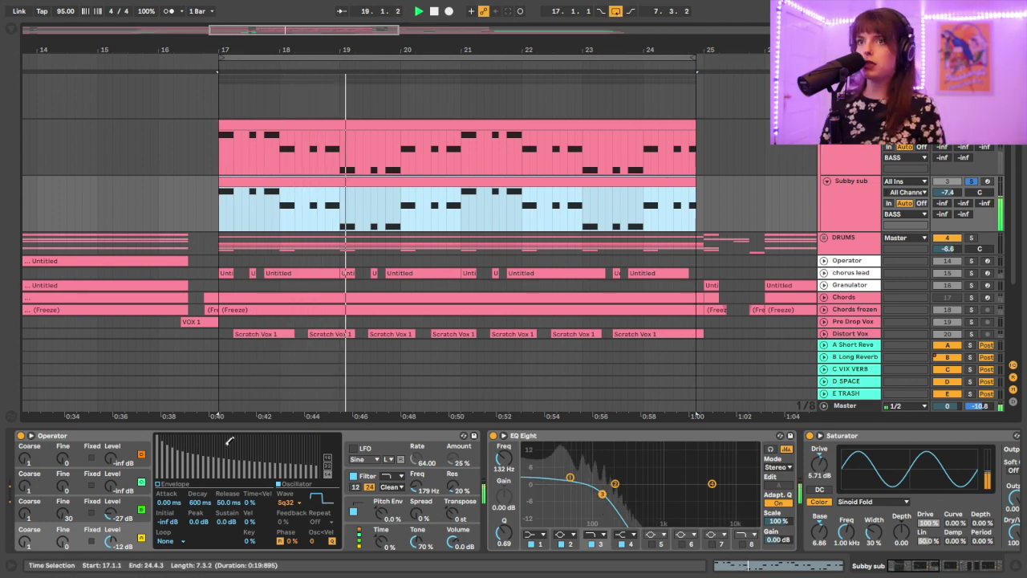
left_click(142, 503)
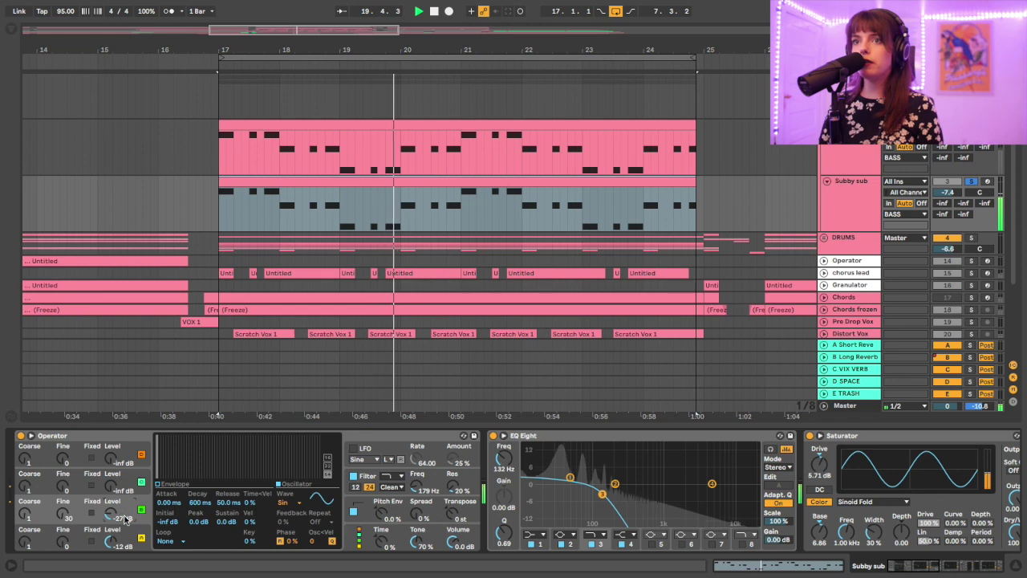
left_click(138, 510)
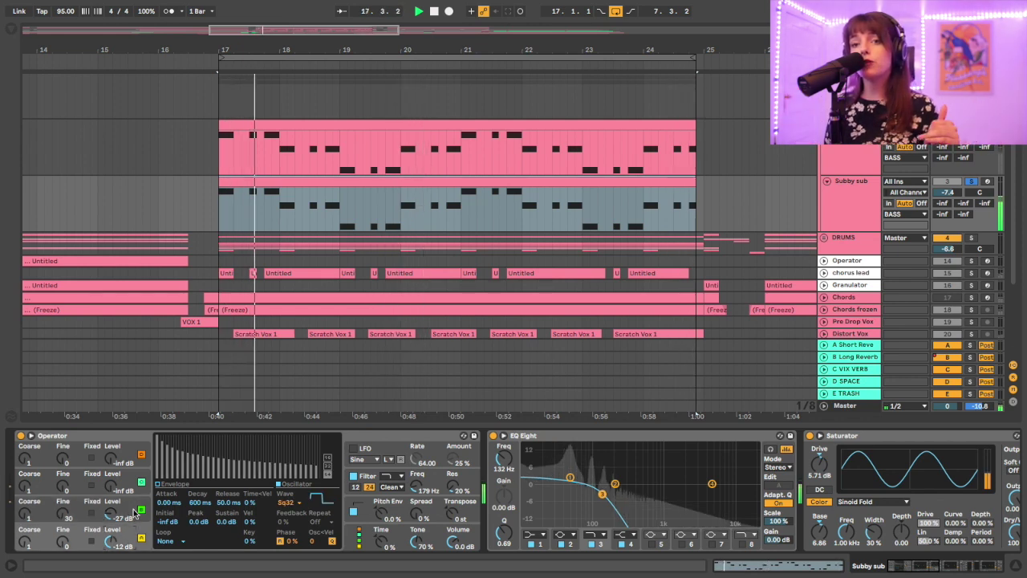
Scroll the arrangement down to the drum tracks CLAP, SNare, HATS and Rev ride
scroll(136, 512, "down", 5)
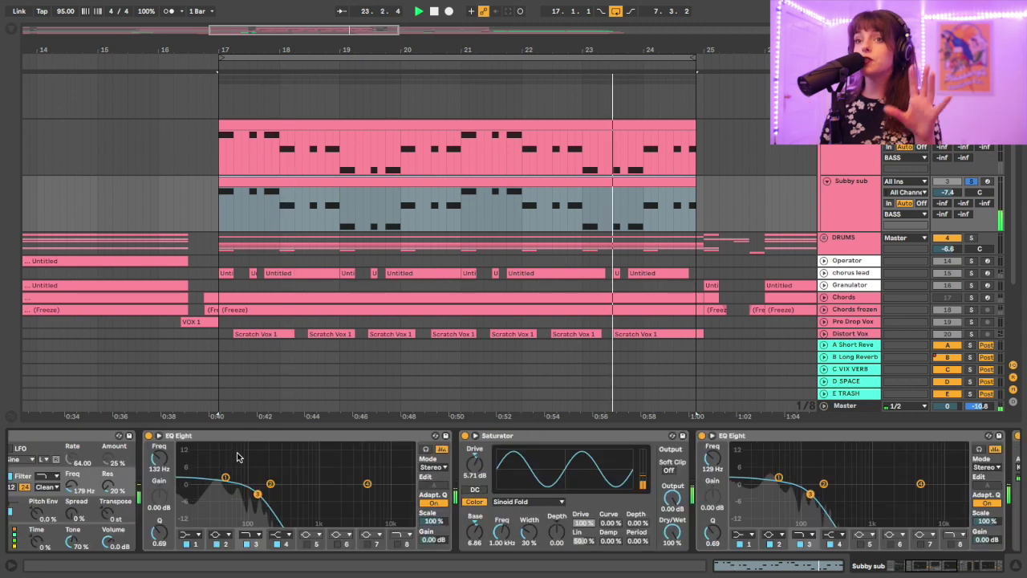
scroll(343, 471, "down", 2)
scroll(343, 470, "down", 1)
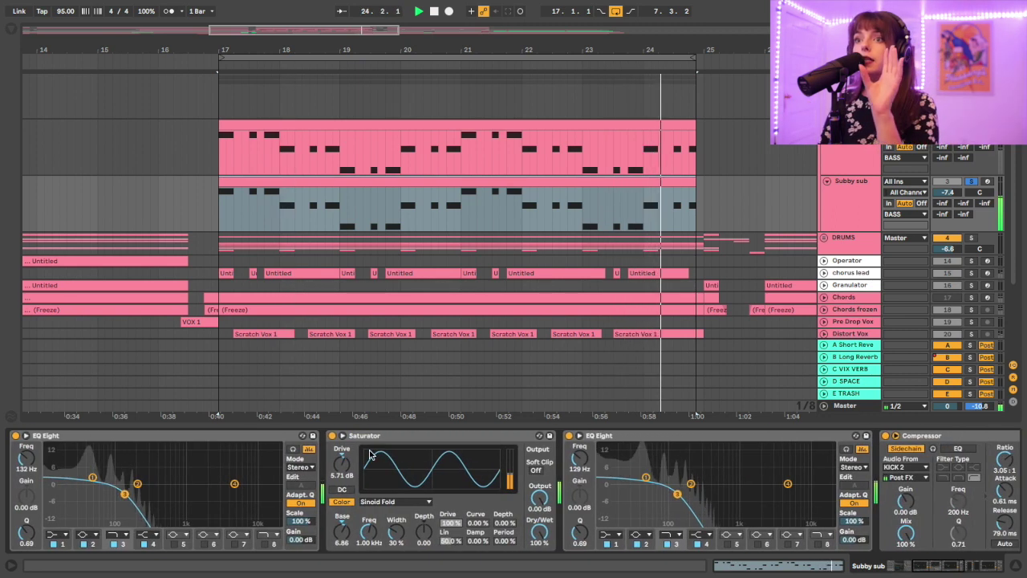
scroll(383, 479, "down", 8)
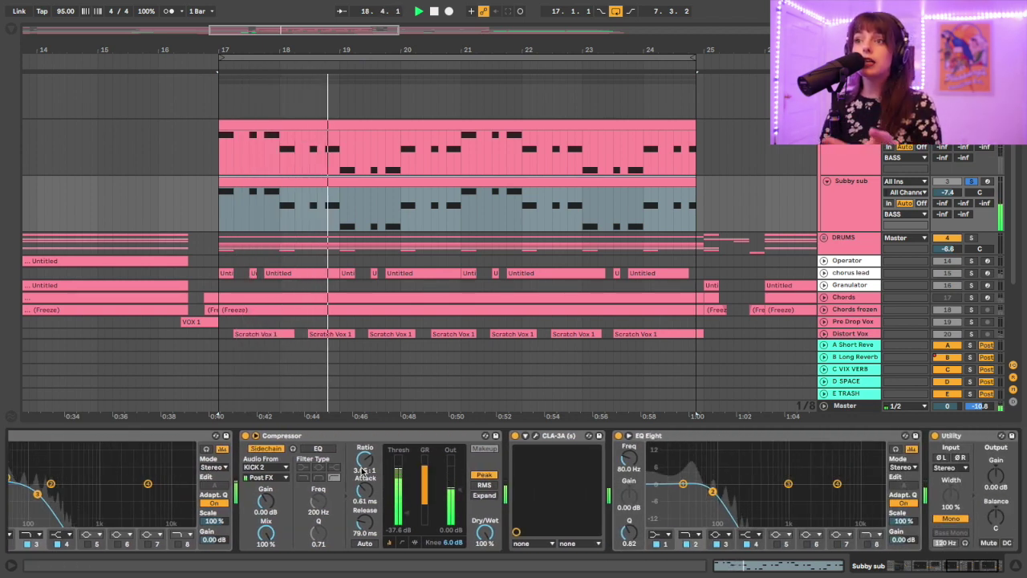
scroll(573, 470, "down", 6)
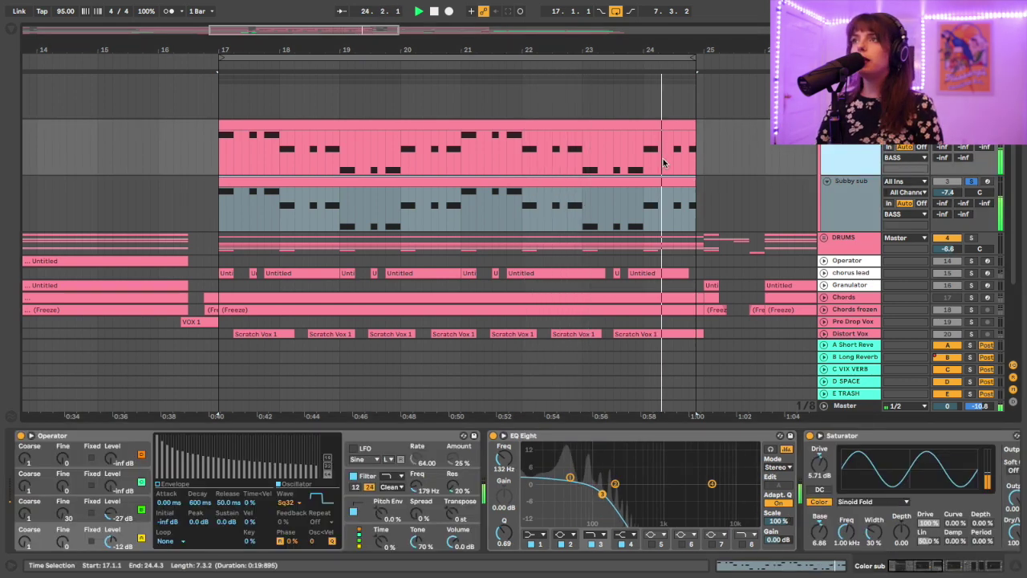
scroll(382, 460, "right", 10)
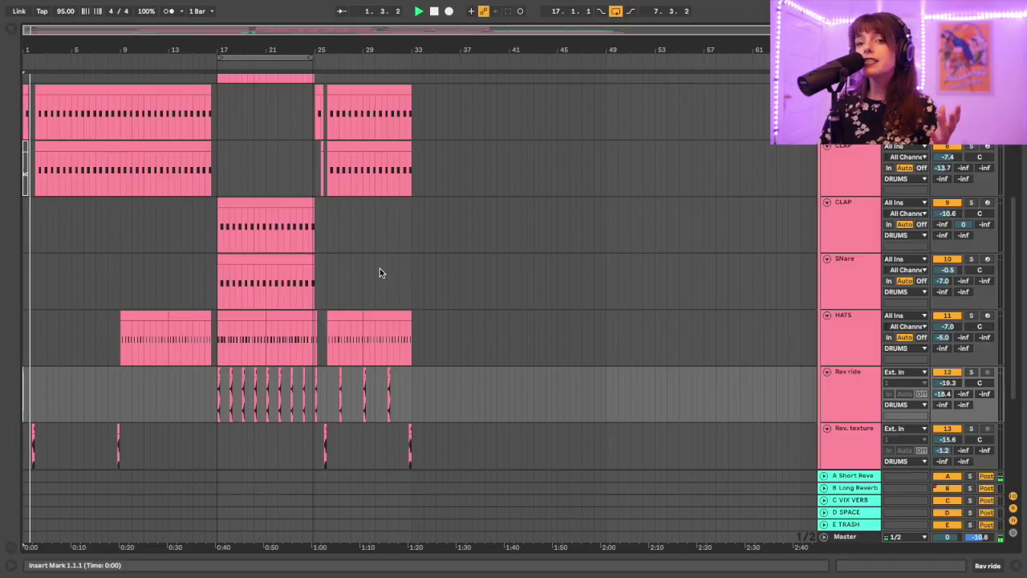
Show the first CLAP track's drum rack and effects, solo it and replay from the song start
scroll(312, 264, "up", 5)
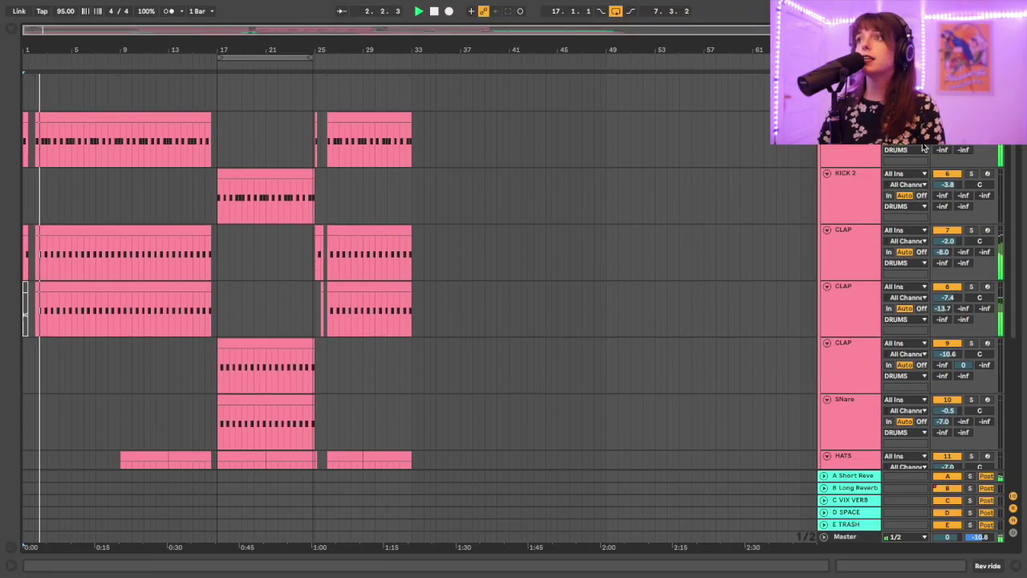
left_click(491, 152)
left_click(864, 203)
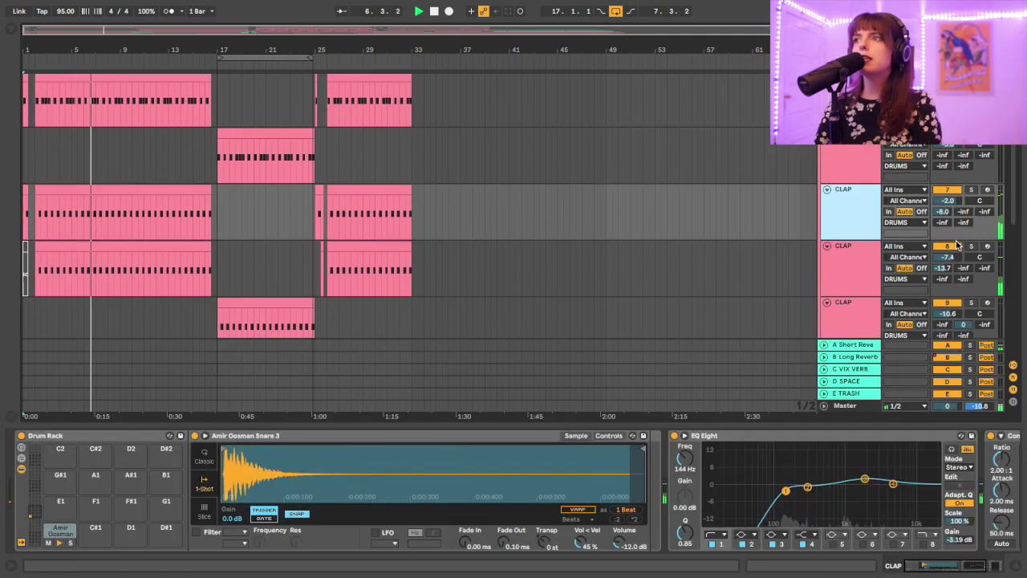
key("space")
left_click(971, 190)
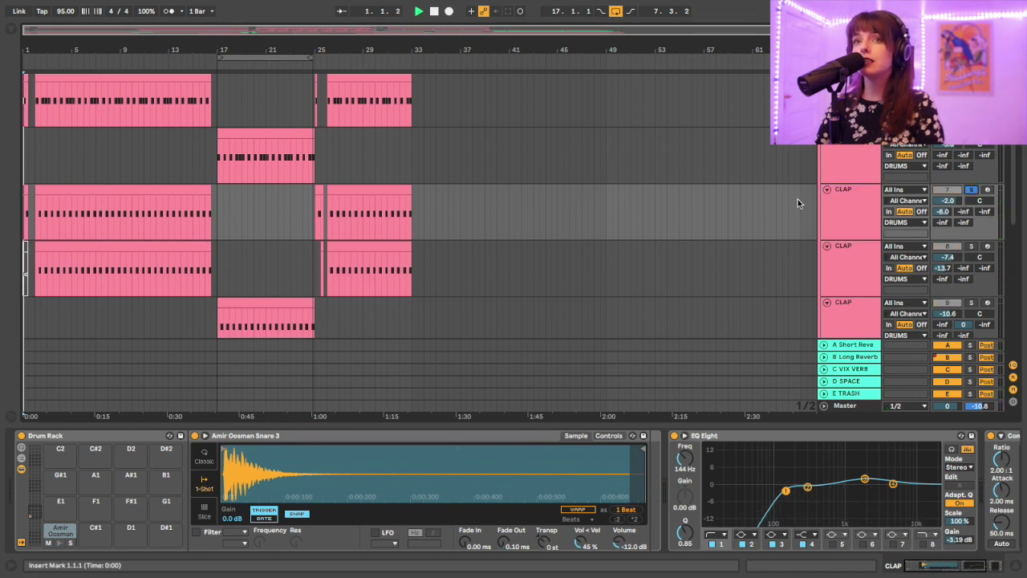
key("space")
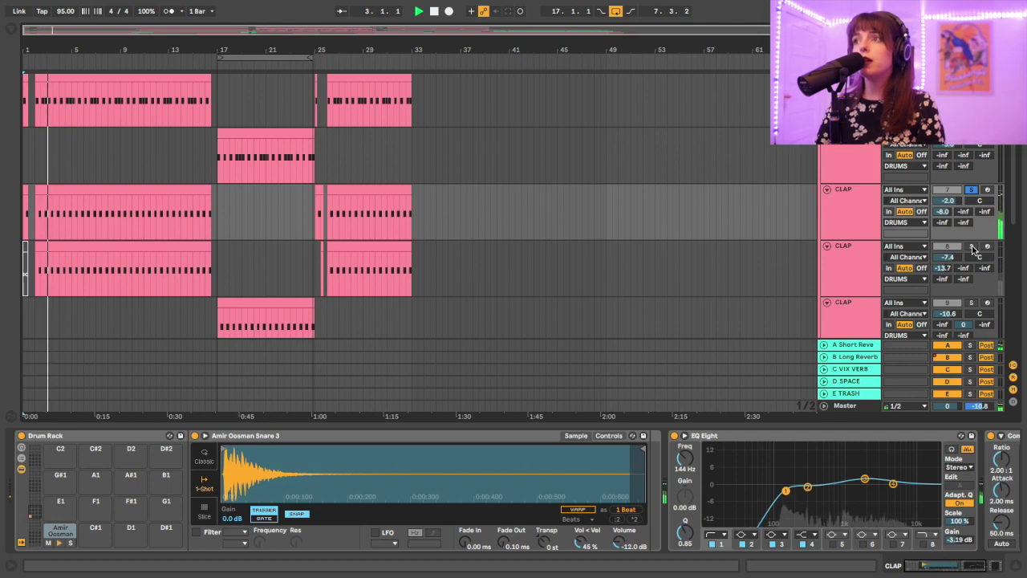
Compare the second CLAP's clap sample with the first CLAP's snare sample, then solo HATS
left_click(849, 264)
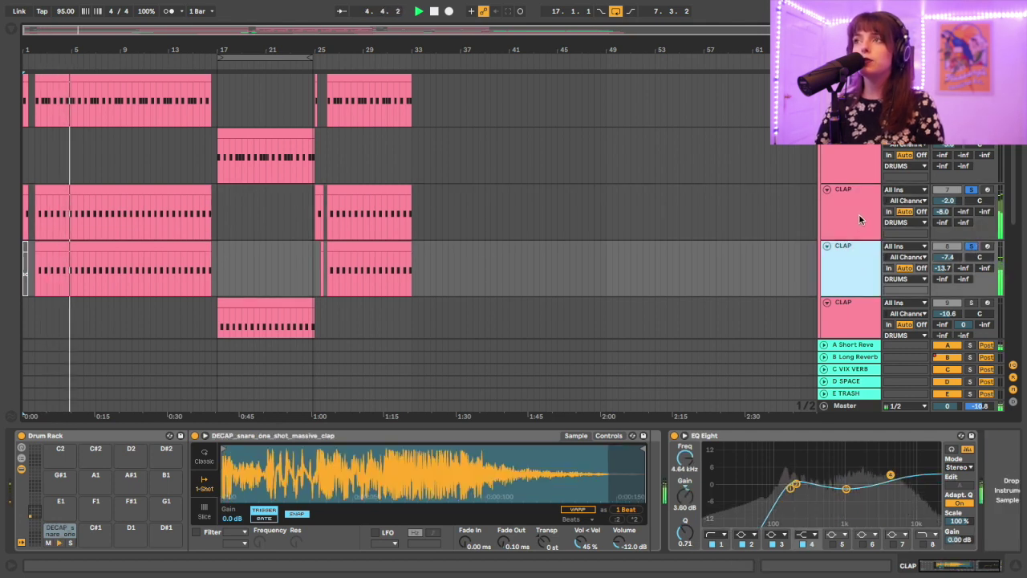
left_click(852, 219)
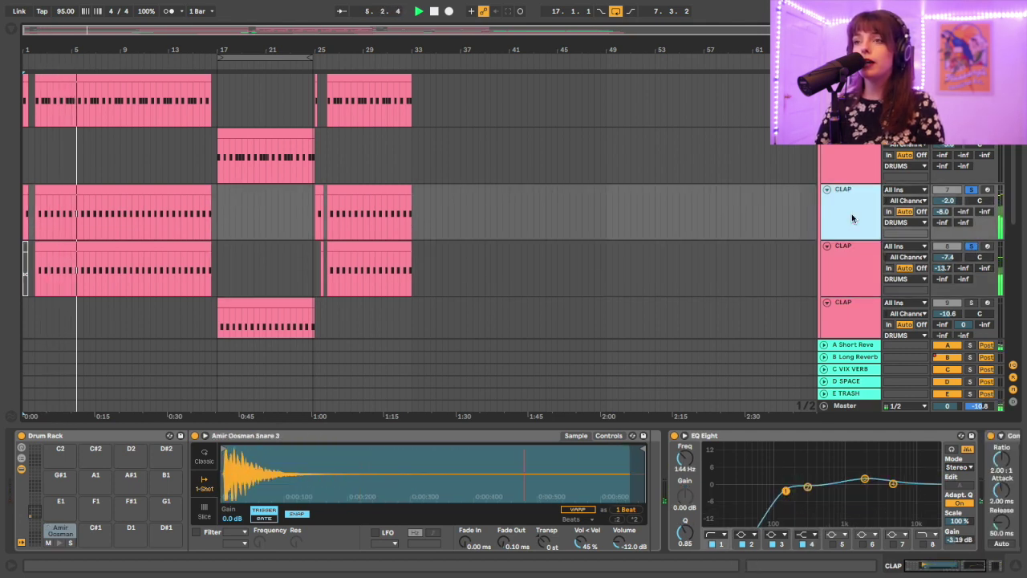
left_click(855, 260)
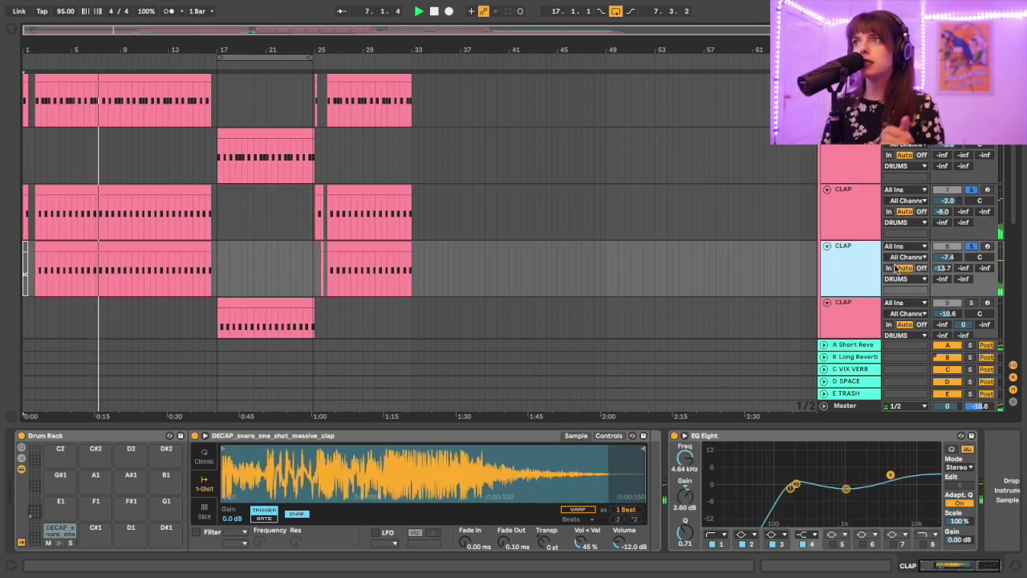
scroll(896, 268, "up", 1)
scroll(683, 196, "down", 3)
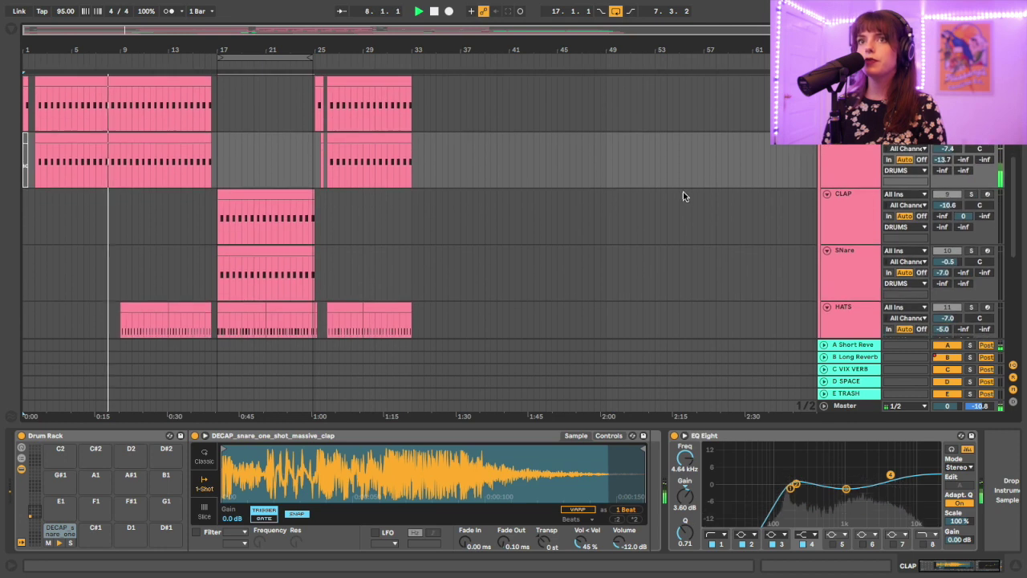
scroll(138, 299, "down", 2)
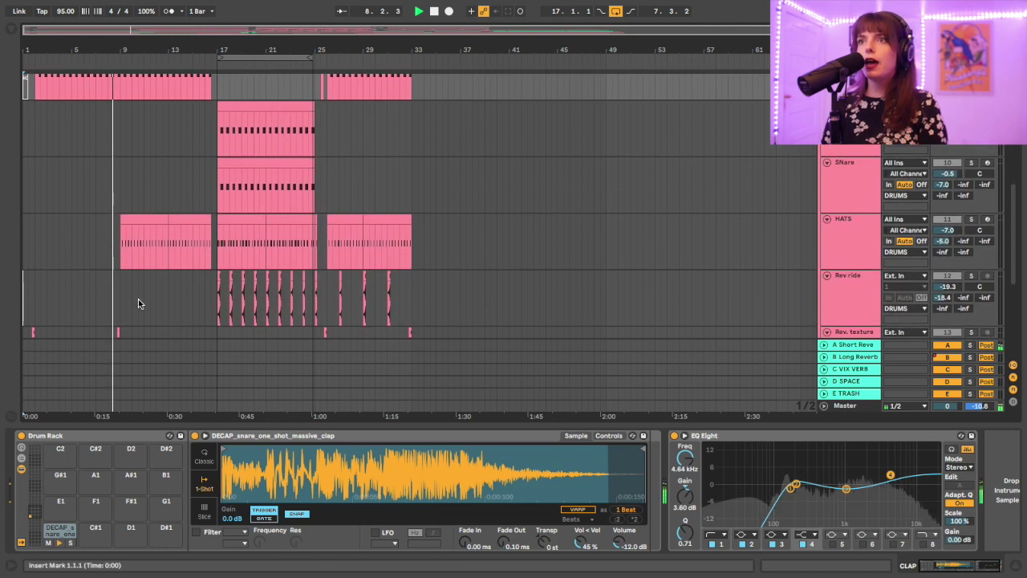
left_click(971, 219)
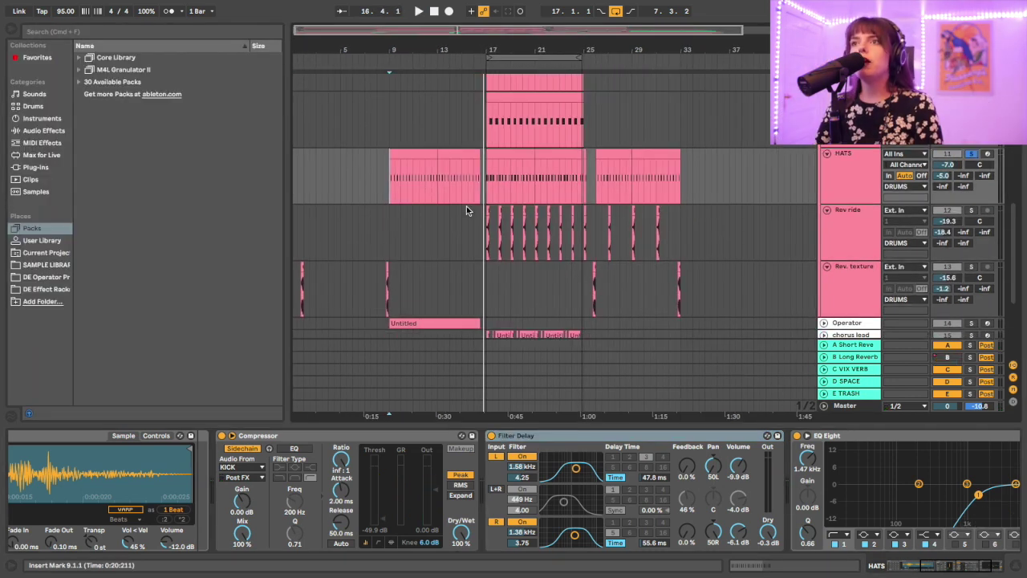
Show the SNare sample, then the KICK 2 kick sample, scrolling down to Rev ride and Rev. texture
left_click(489, 126)
scroll(485, 125, "up", 3)
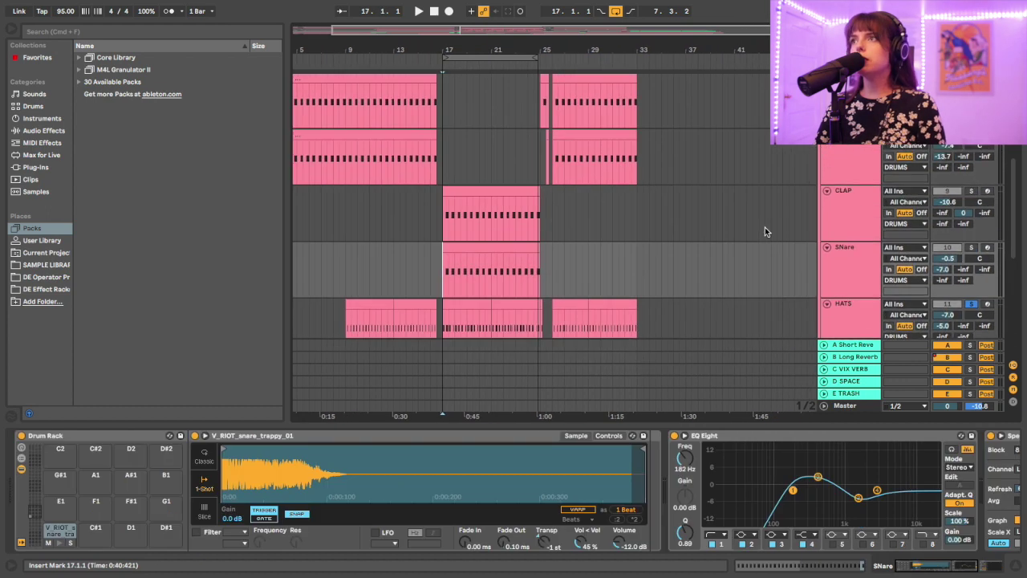
scroll(765, 227, "up", 3)
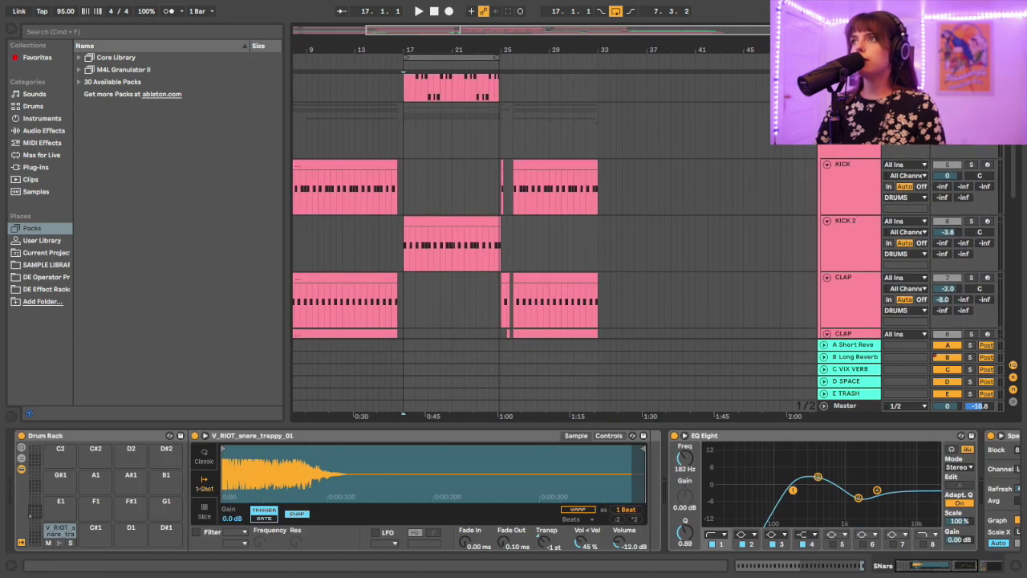
left_click(407, 244)
scroll(528, 240, "down", 5)
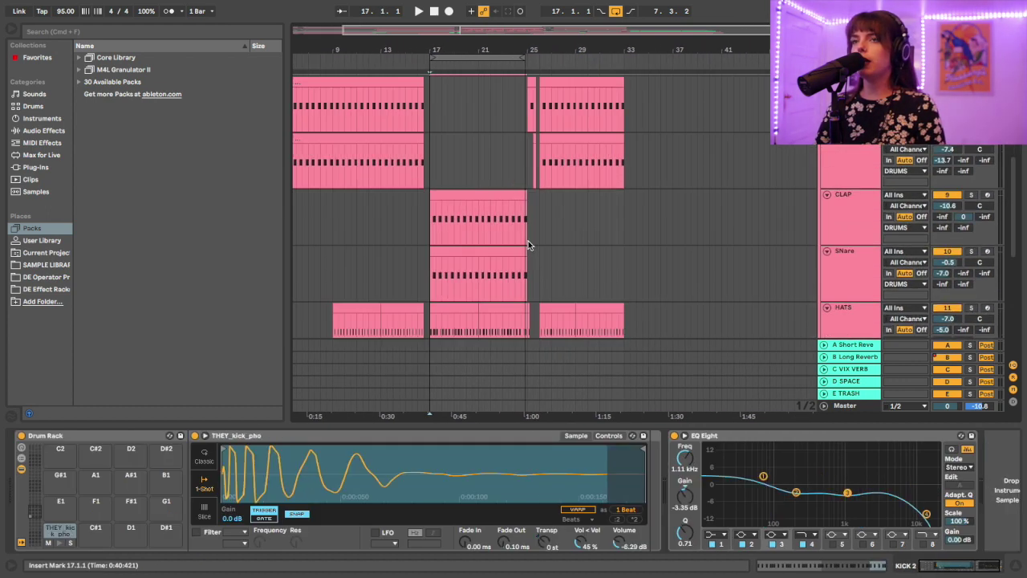
scroll(528, 241, "down", 2)
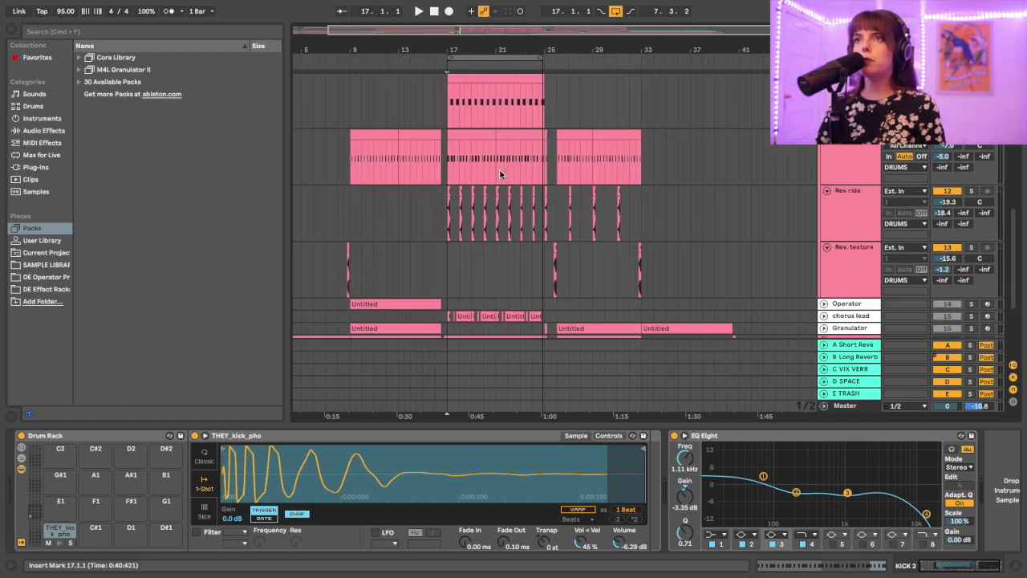
scroll(824, 211, "down", 6)
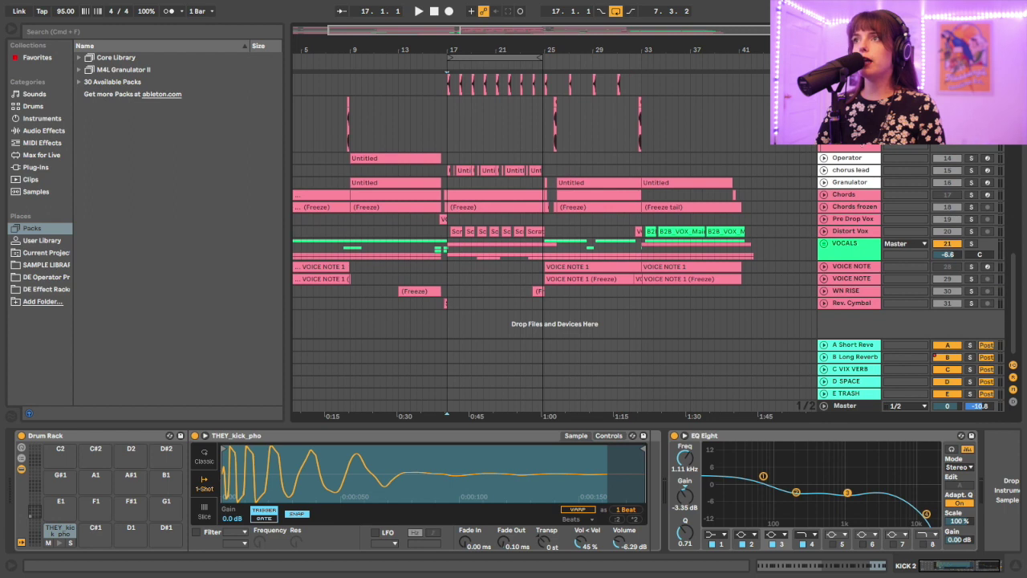
scroll(676, 155, "up", 8)
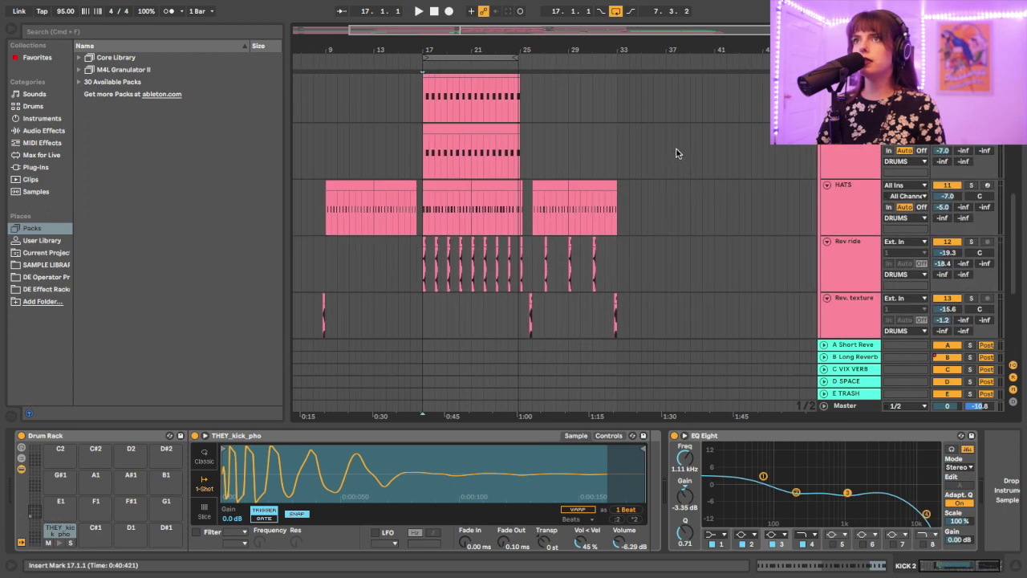
Play from bar 17 and zoom in on the bars 17–25 section
key("space")
scroll(485, 180, "up", 2)
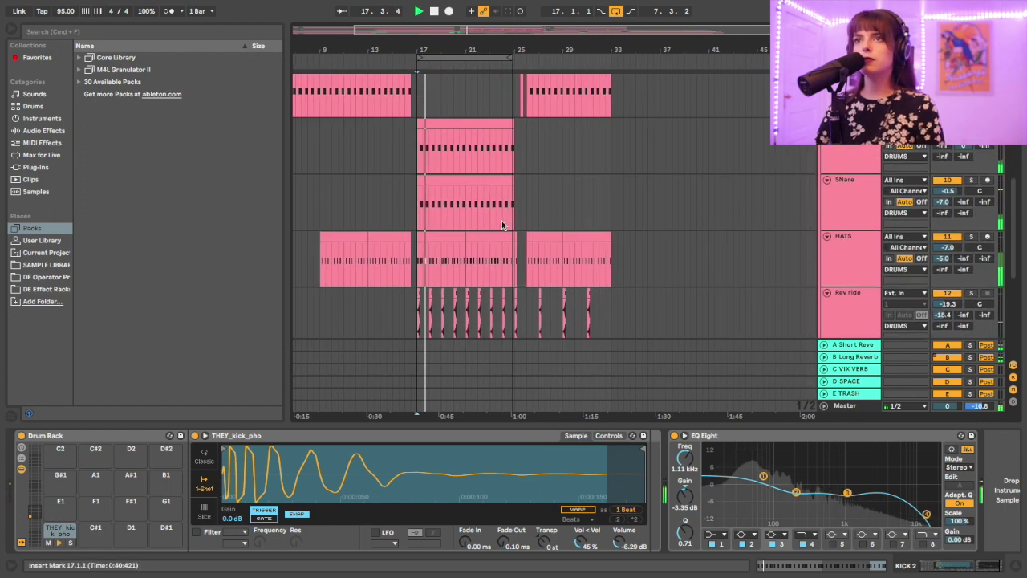
left_click(454, 228)
key("z")
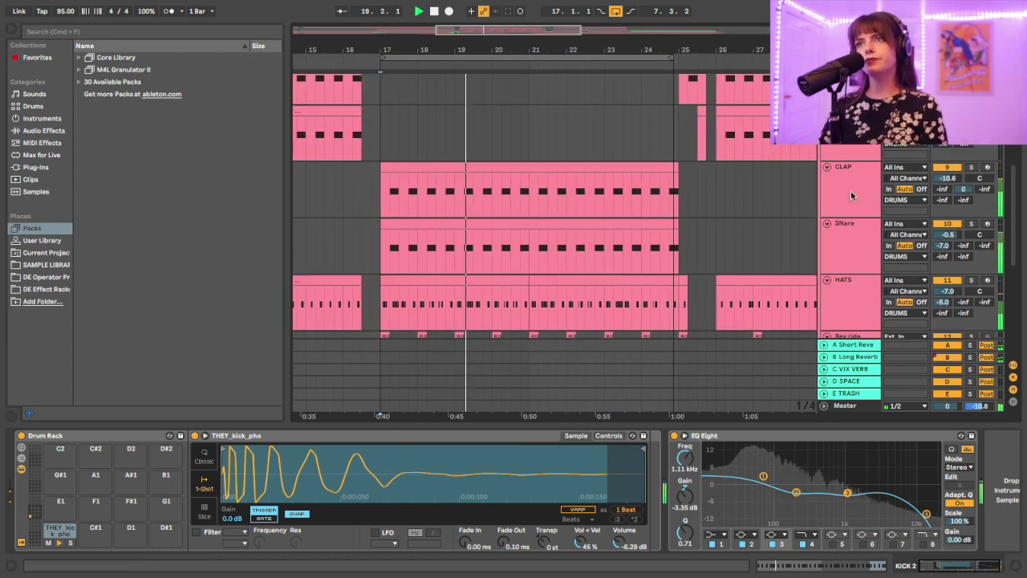
scroll(588, 256, "down", 3)
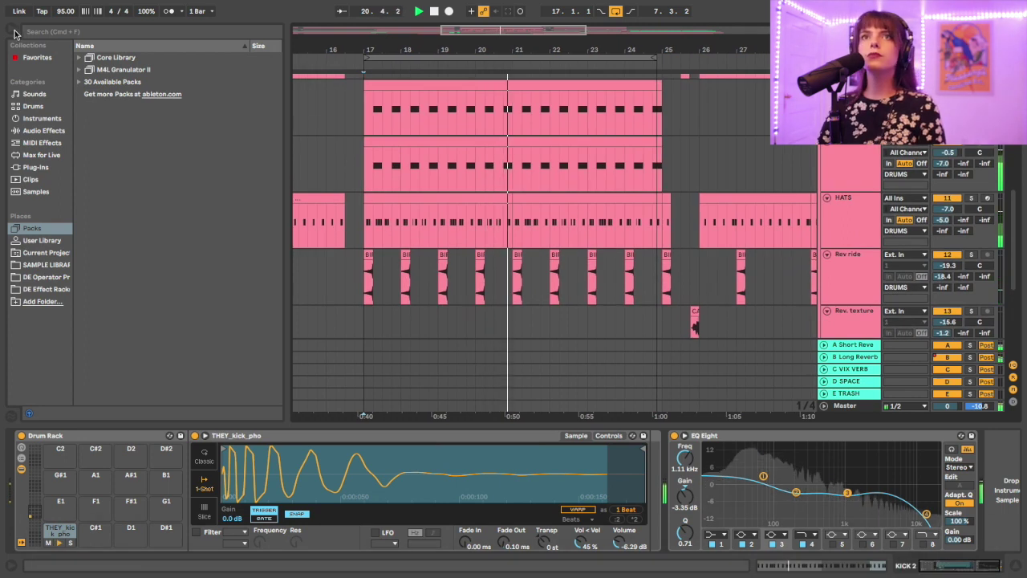
Hide the browser and the device detail panel, and stop playback
key("super+alt+b")
key("super+alt+l")
key("space")
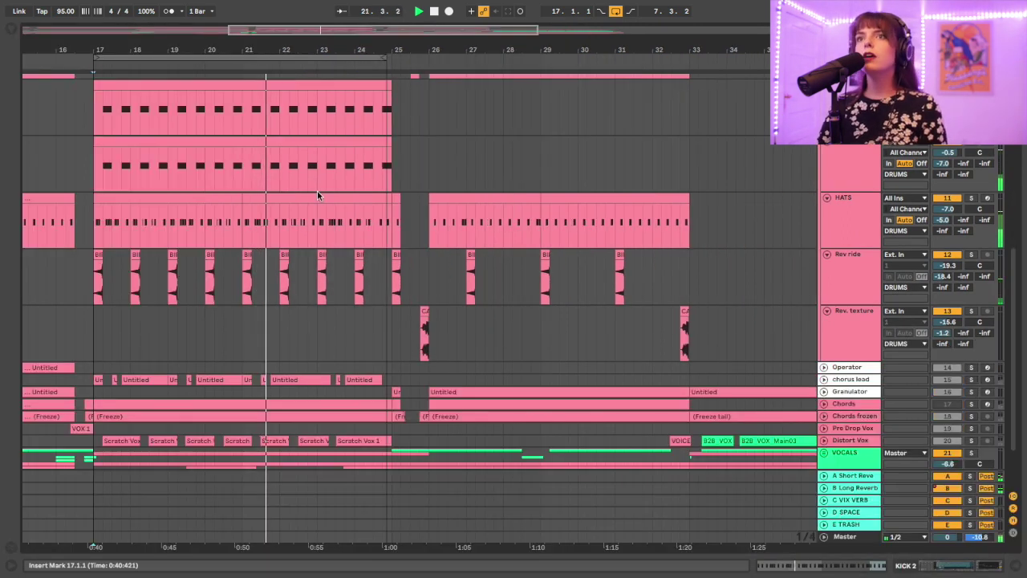
scroll(317, 191, "up", 3)
scroll(317, 190, "left", 4)
Solo SNare and CLAP together and play, with the clap's sample and effect chain showing
left_click(865, 187)
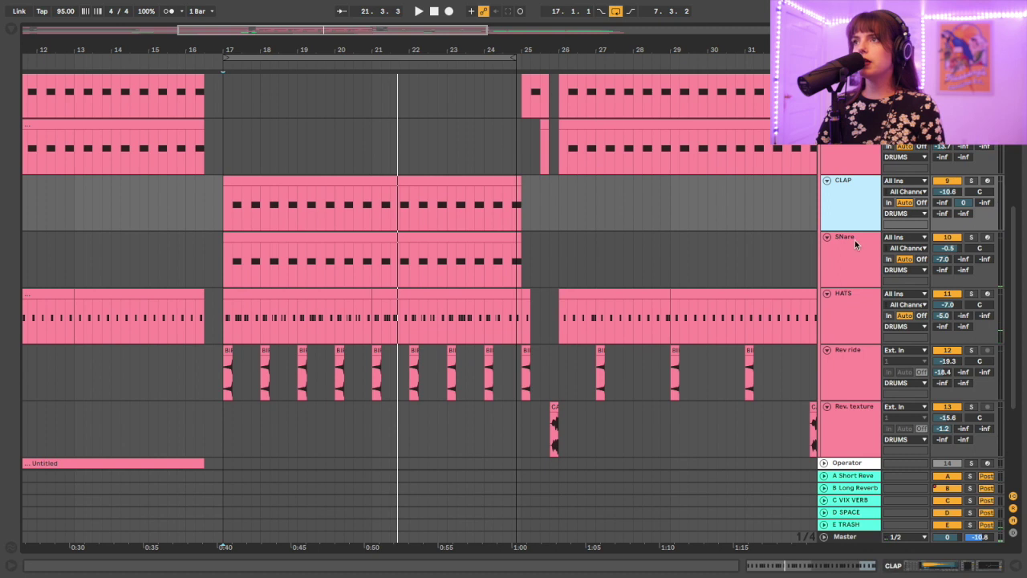
left_click(857, 245)
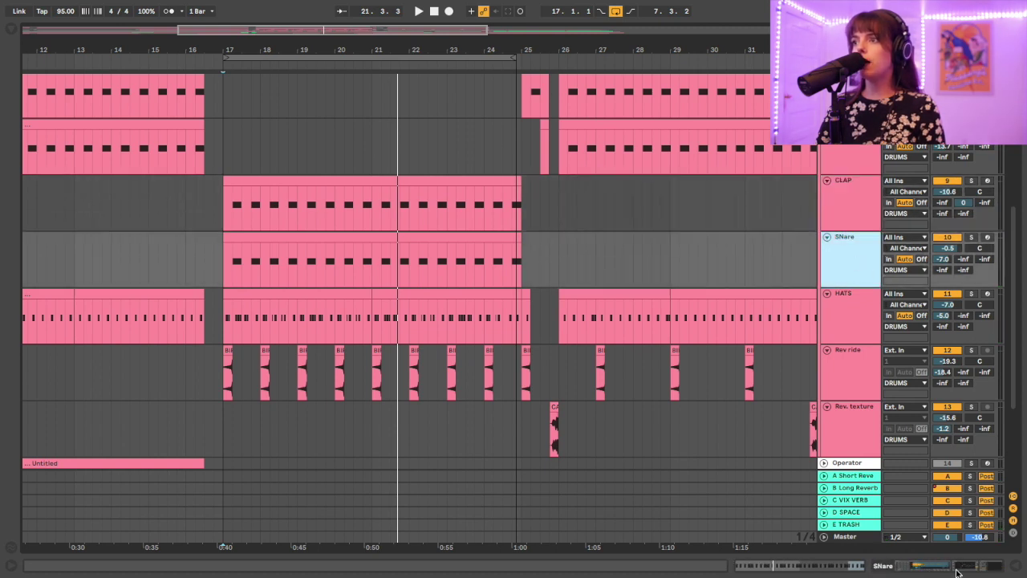
left_click(957, 570)
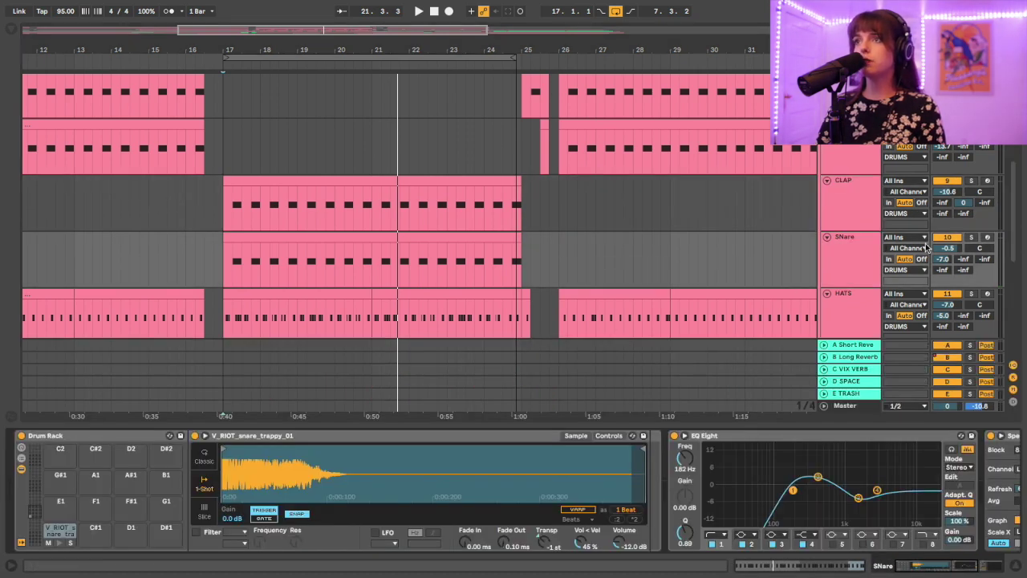
left_click(972, 237)
key("space")
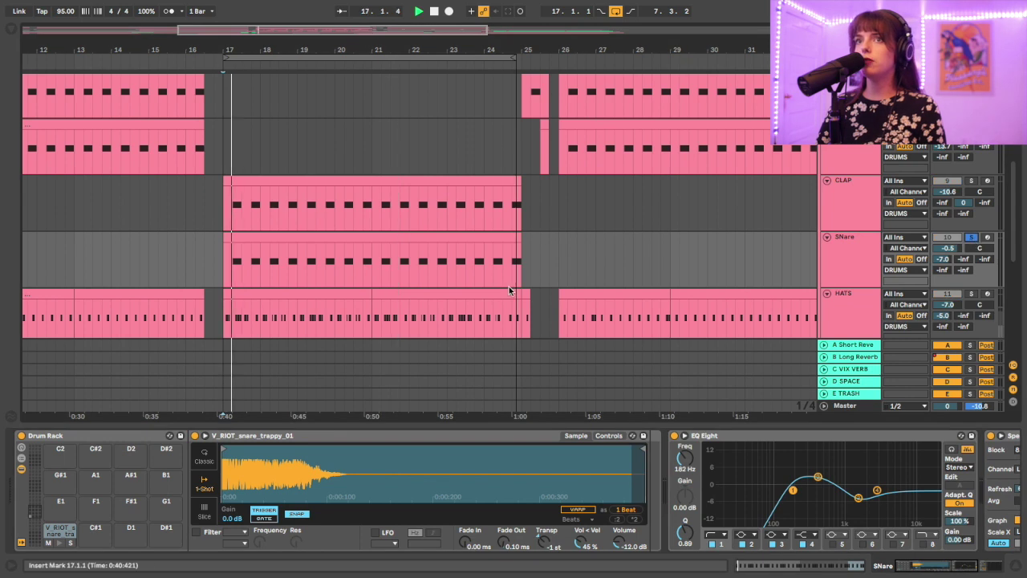
left_click(971, 182)
left_click(842, 210)
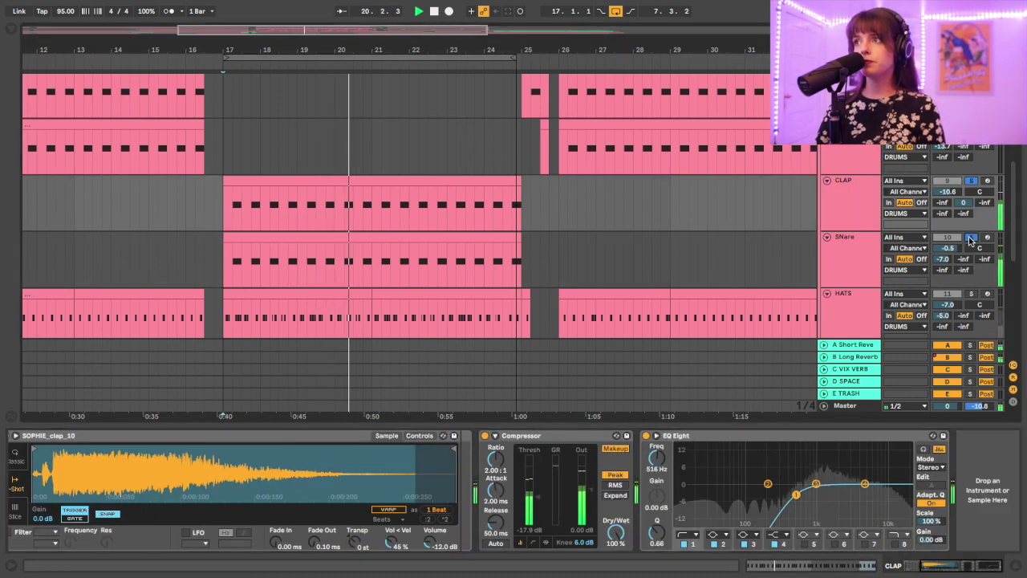
left_click(970, 239)
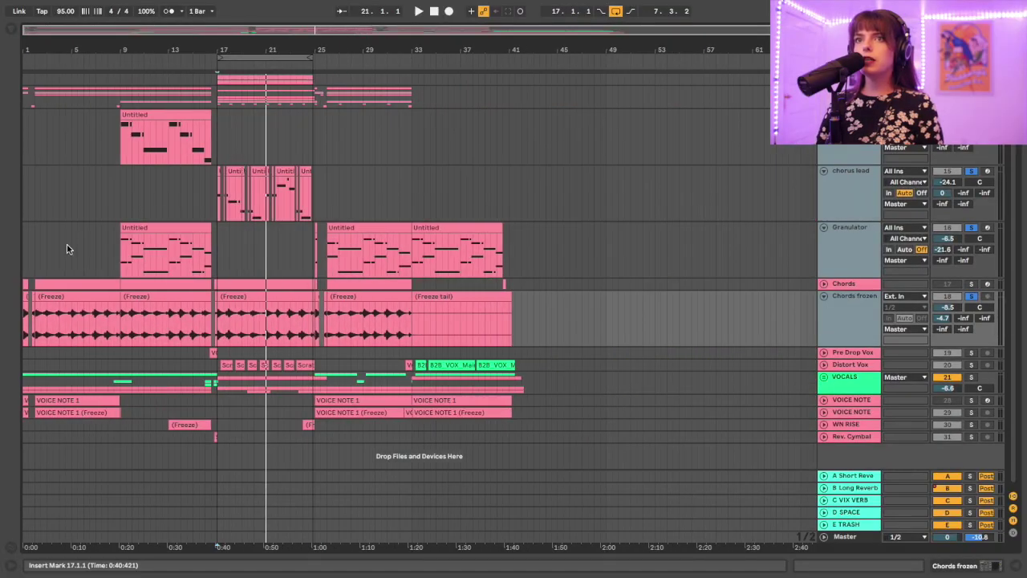
Unfold the Chords track's MIDI clips, zoom in on the first 28 bars, and view Chords frozen's compressor
left_click(853, 298)
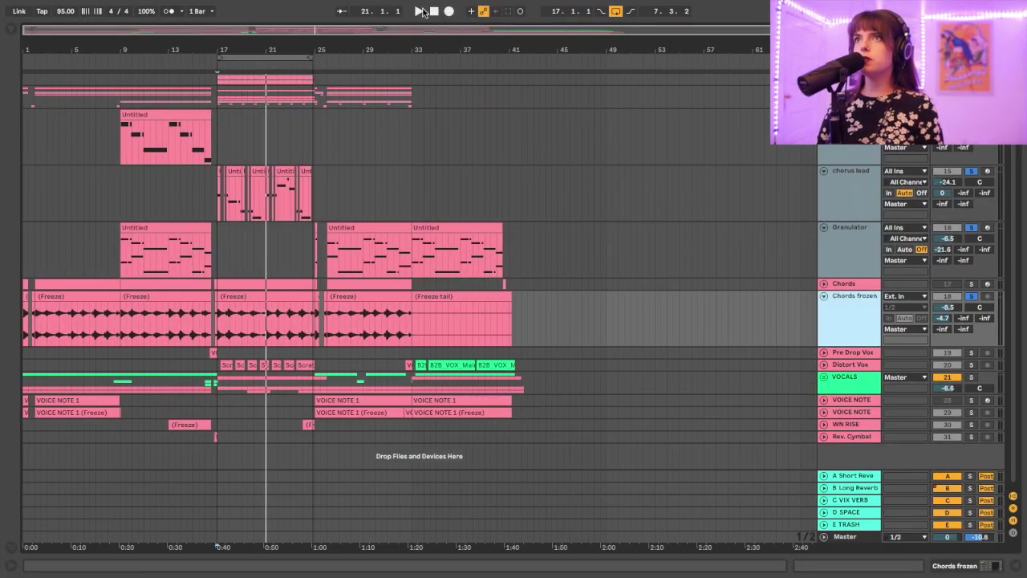
left_click(824, 284)
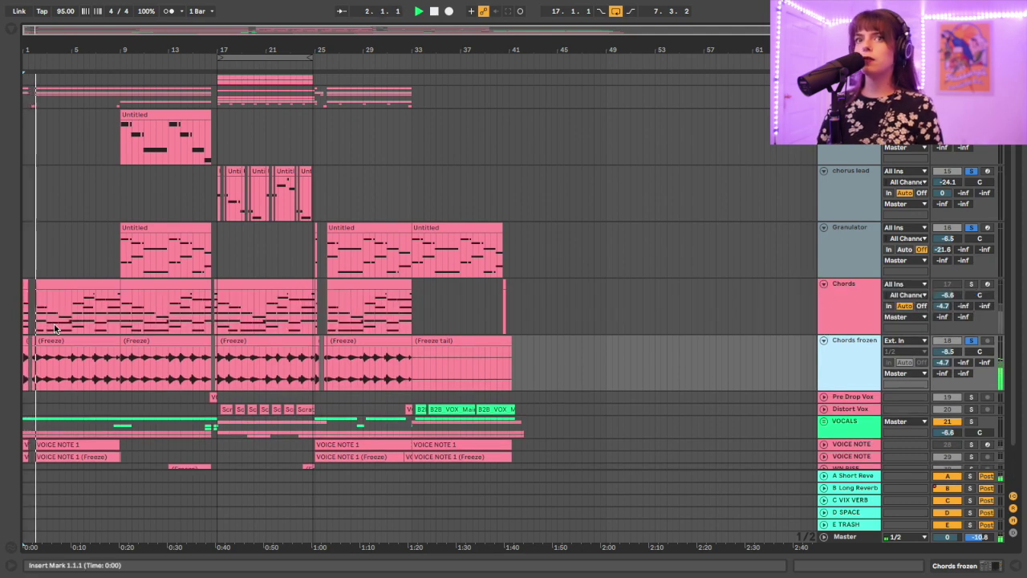
key("plus")
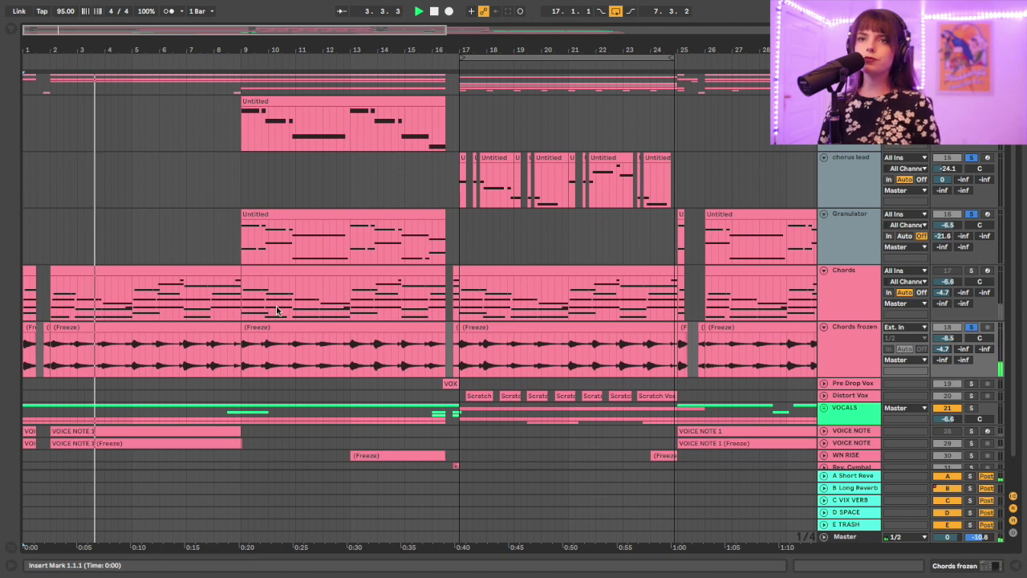
left_click(859, 284)
left_click(857, 357)
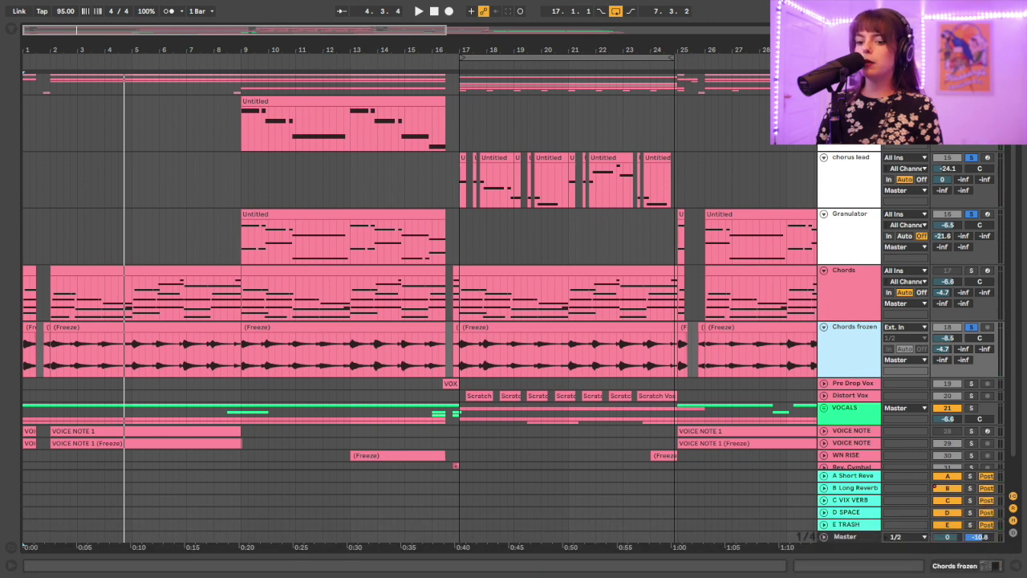
Show the Chords chain (Mk4 Simple Piano, RC-20 Retro Color, Trash 2), briefly opening RC-20's plugin window
double_click(853, 374)
scroll(853, 374, "down", 4)
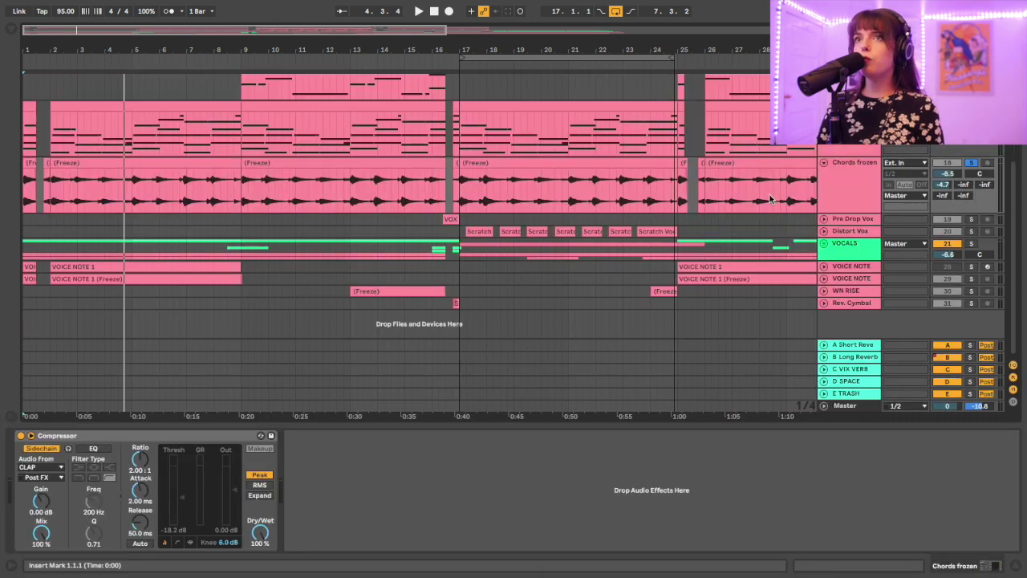
scroll(822, 156, "up", 1)
left_click(863, 188)
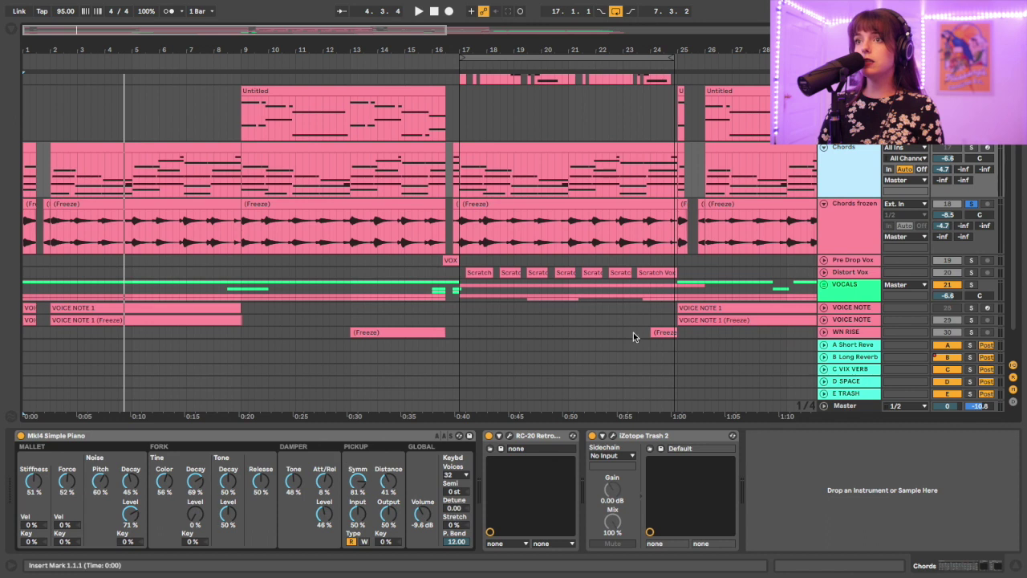
left_click(508, 435)
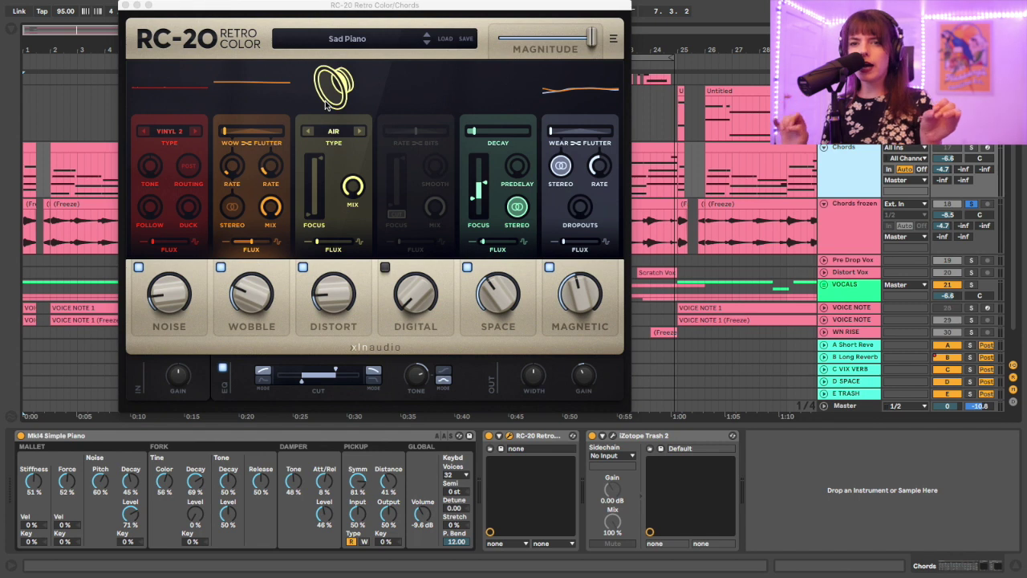
key("super+alt+p")
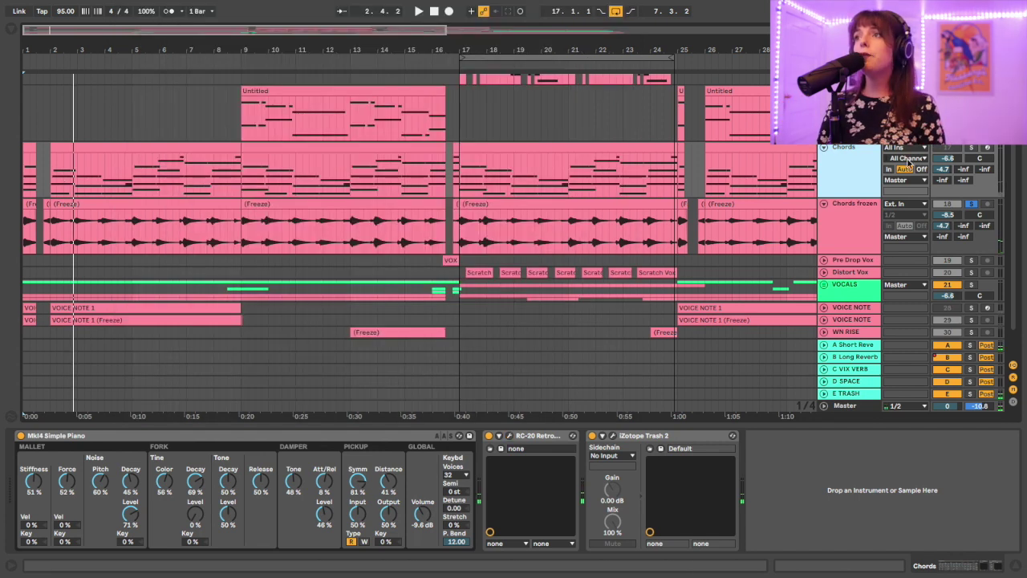
Play the frozen chords from position 1.4.1
left_click(856, 228)
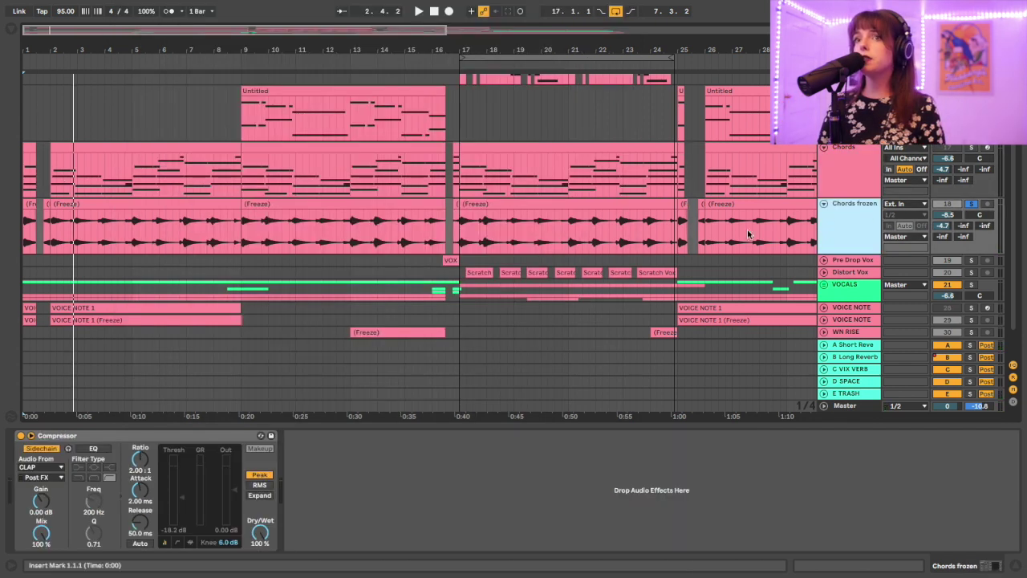
scroll(39, 175, "up", 3)
scroll(174, 217, "down", 5)
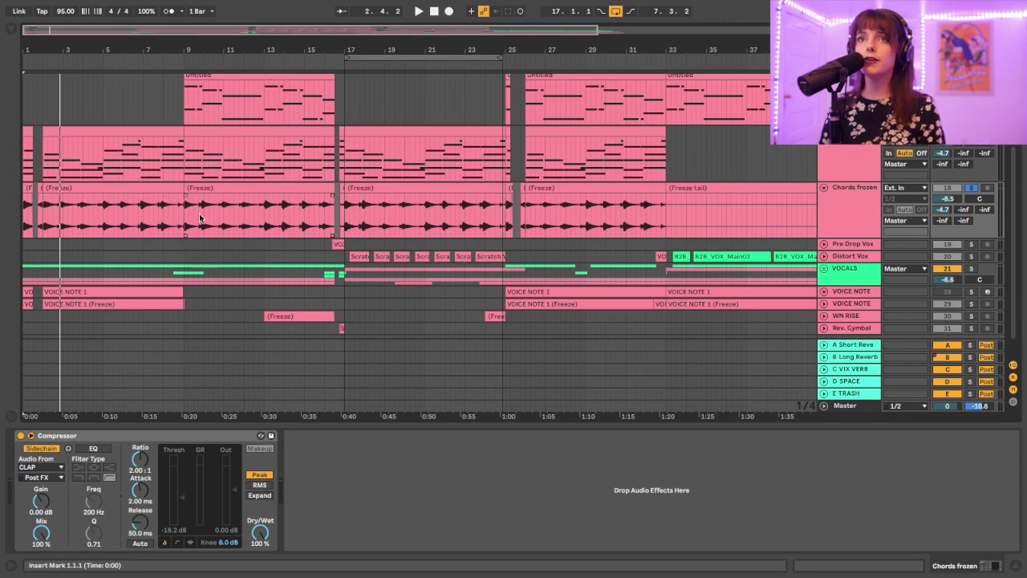
right_click(200, 218)
left_click(45, 188)
scroll(38, 211, "up", 5)
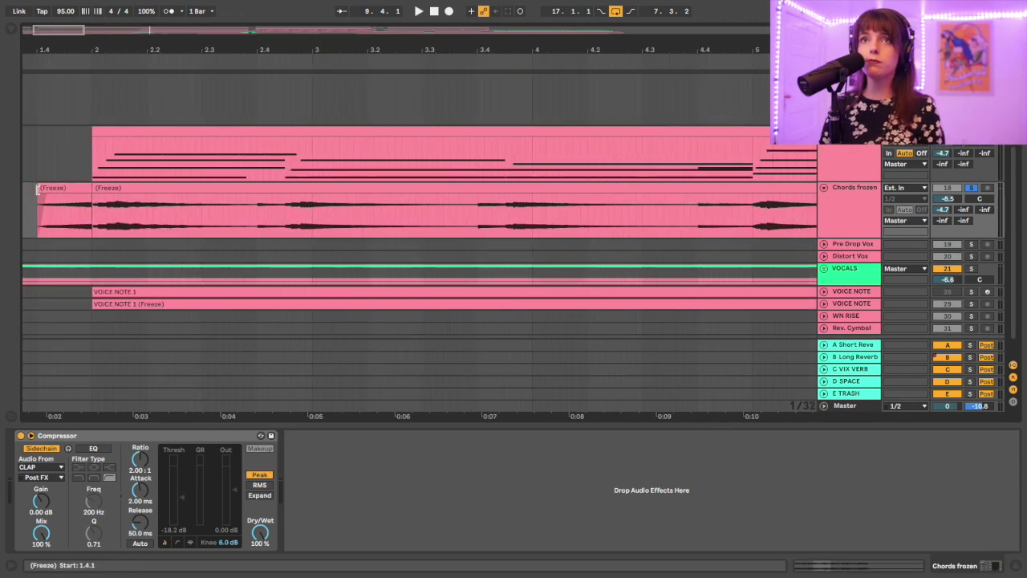
left_click(36, 213)
key("space")
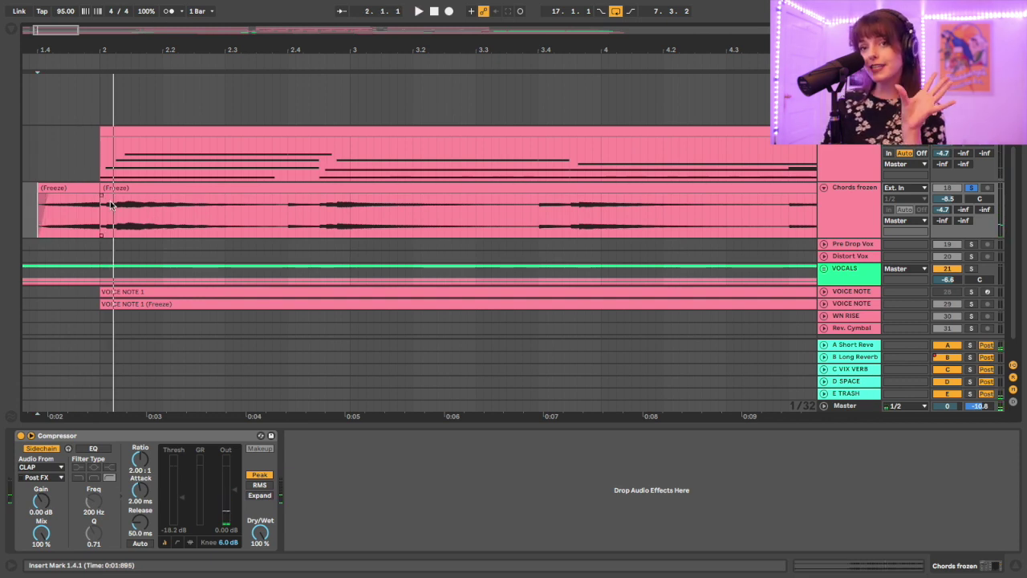
Open the Chords MIDI clip's chord notes in the note editor
left_click(448, 134)
scroll(448, 135, "down", 8)
double_click(57, 132)
Display the Chords clip's MIDI Ctrl Pitch Bend envelope in the Envelopes box
key("ctrl+alt+e")
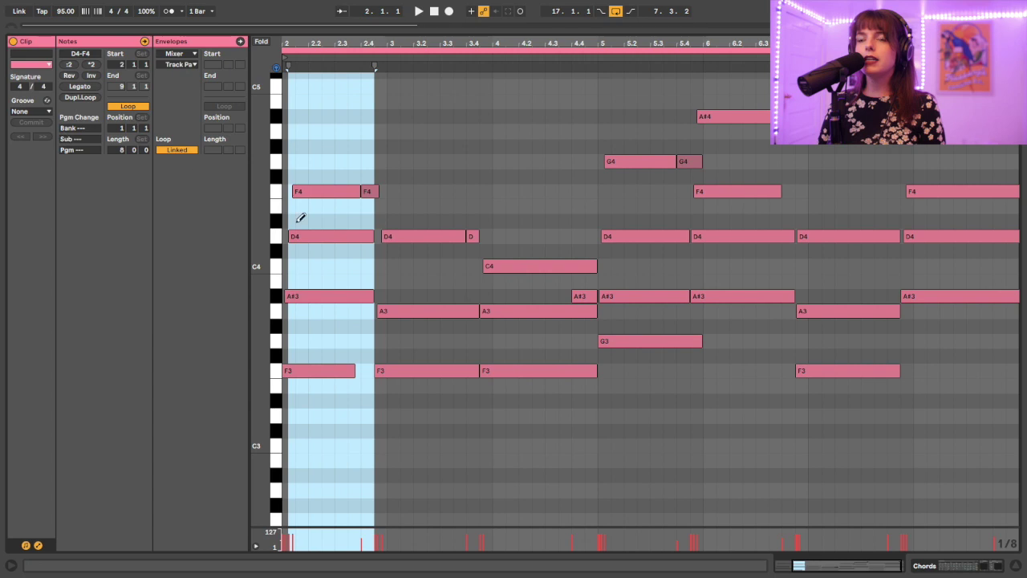
left_click(174, 53)
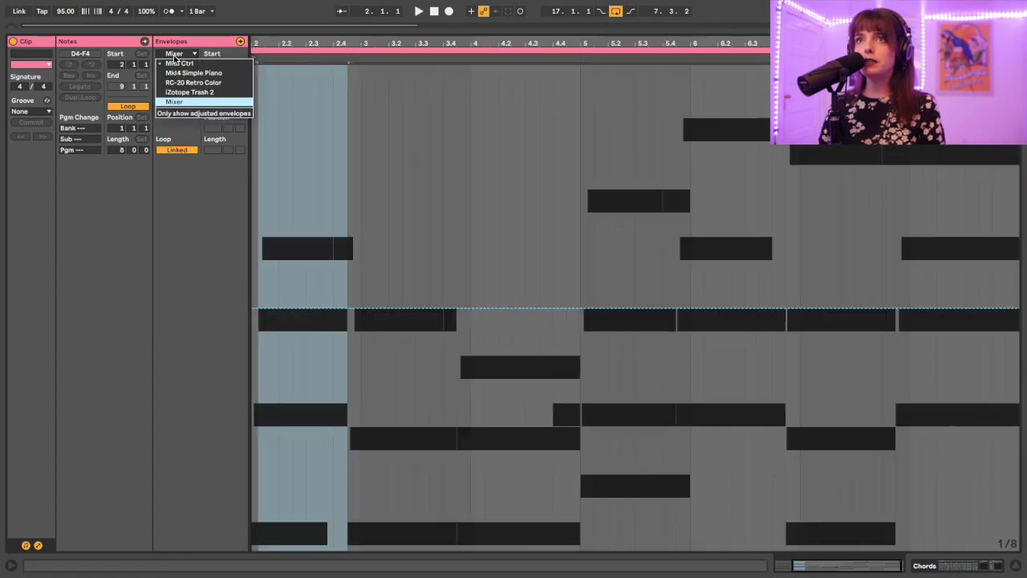
left_click(177, 64)
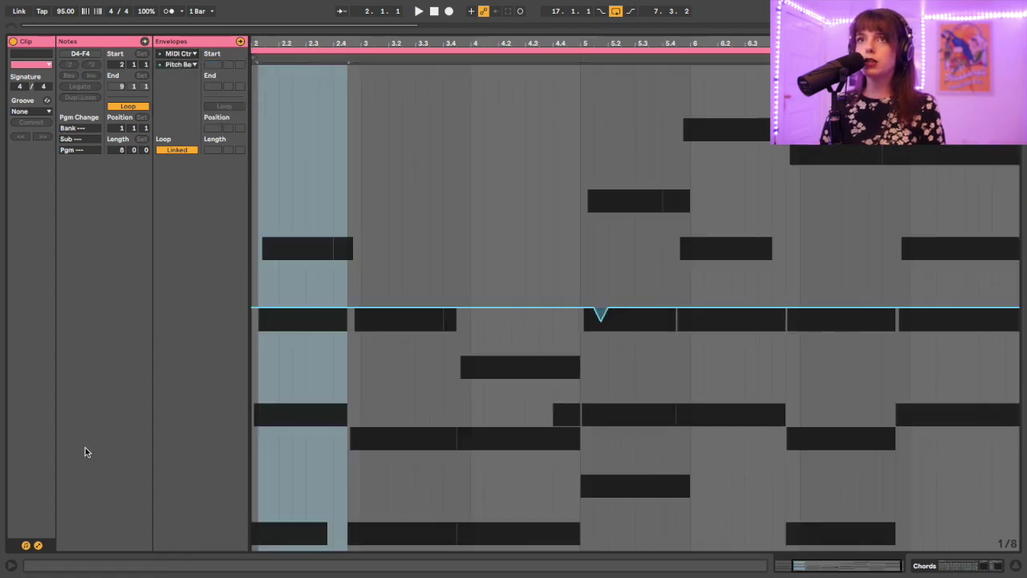
left_click(184, 52)
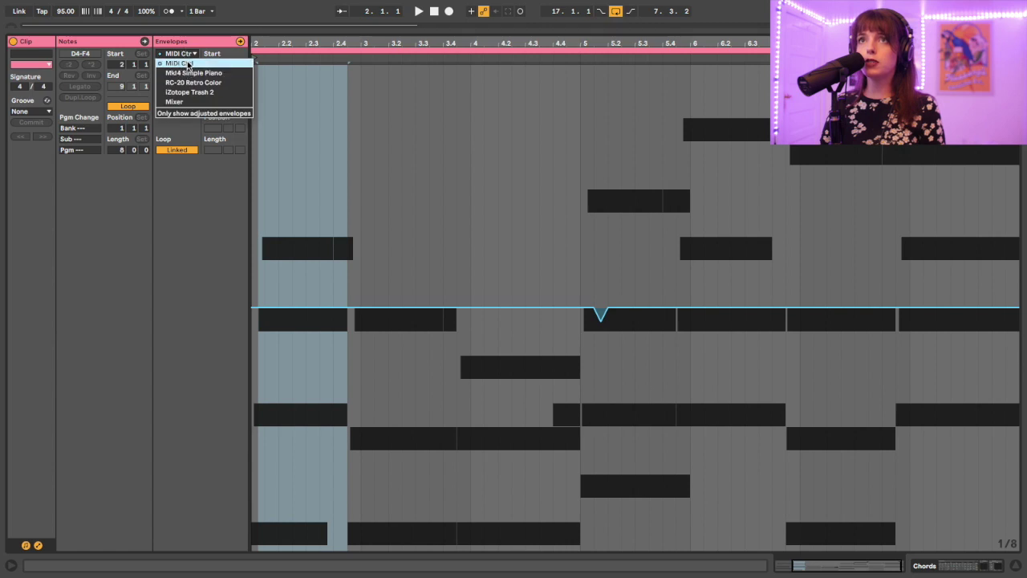
left_click(188, 65)
left_click(194, 65)
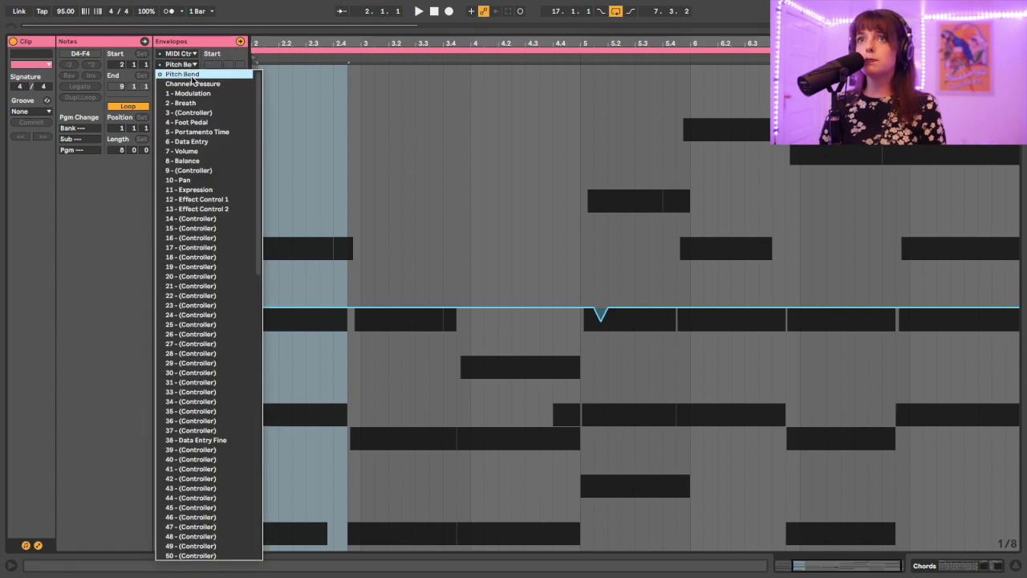
left_click(193, 71)
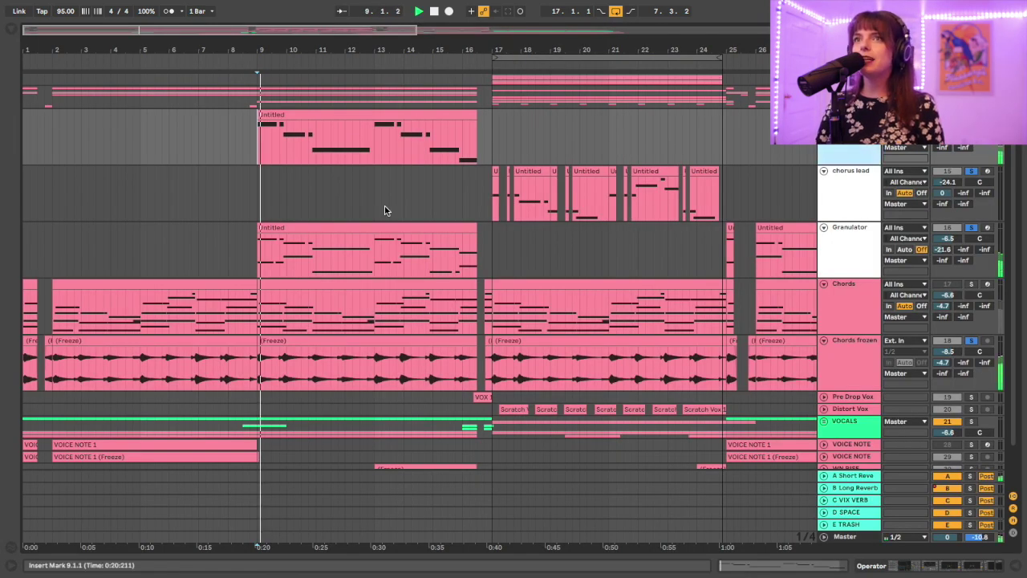
Show the top track's Operator synth and inspect its oscillators D, C and B
left_click(843, 250)
left_click(280, 126)
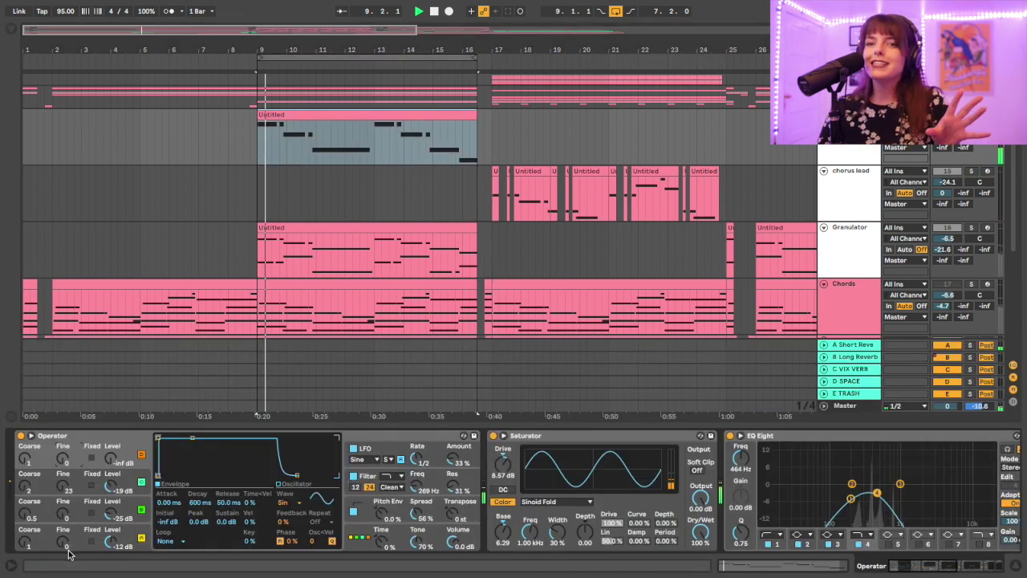
left_click(82, 531)
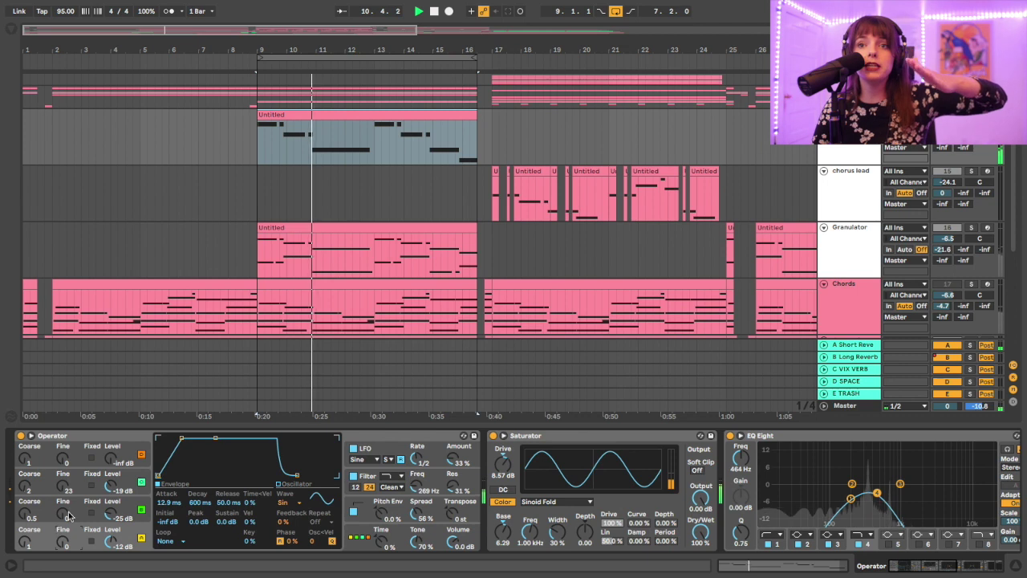
left_click(76, 511)
left_click(61, 490)
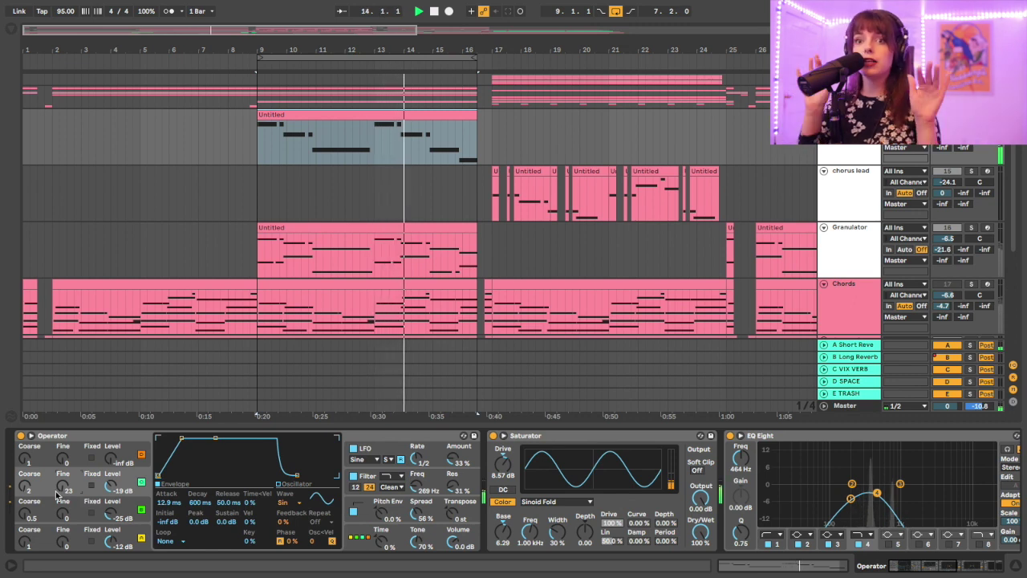
Raise Operator's LFO amount to 99% and back down, then view its filter and pitch envelope
left_click(433, 458)
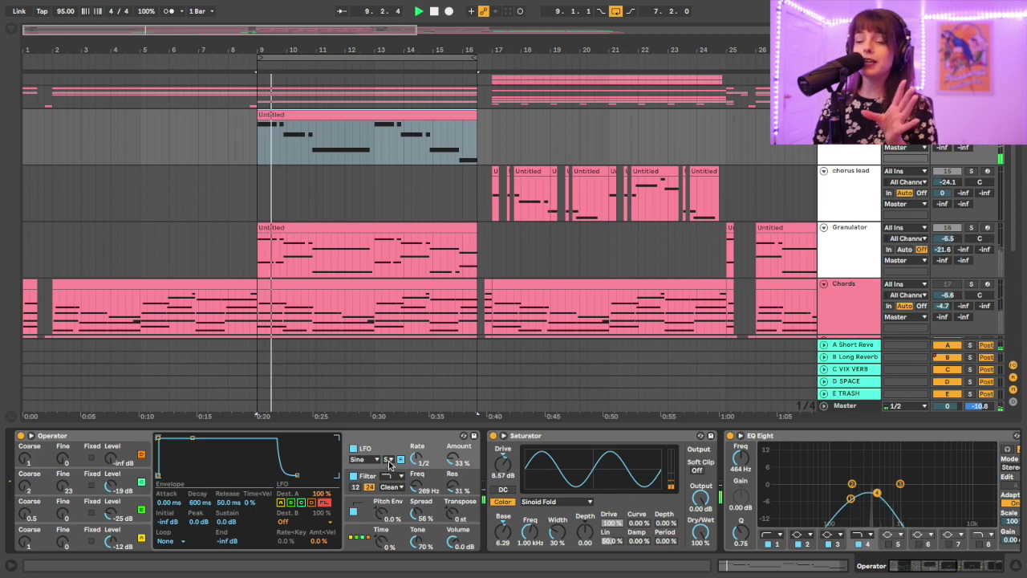
left_click(370, 476)
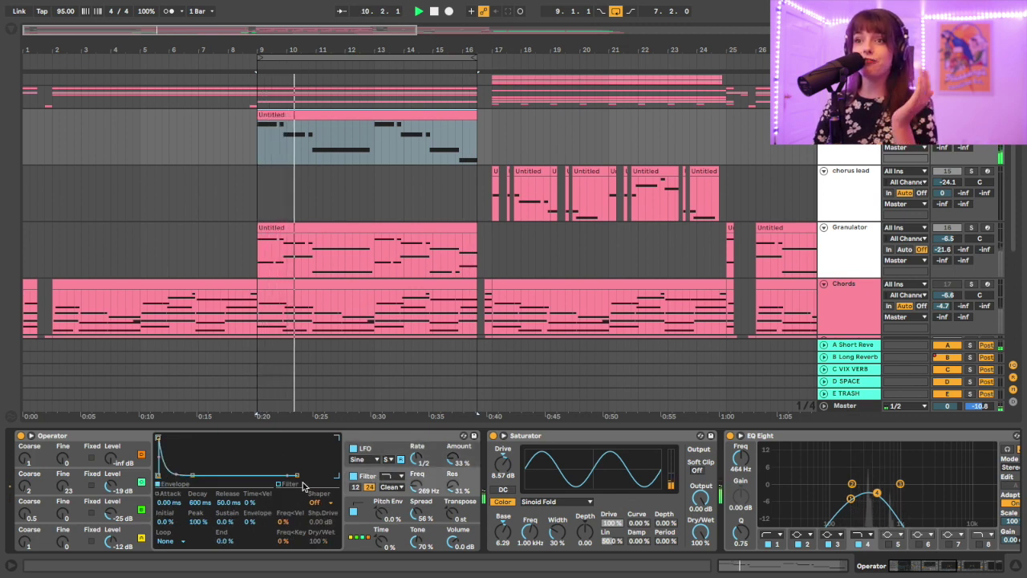
left_click(421, 459)
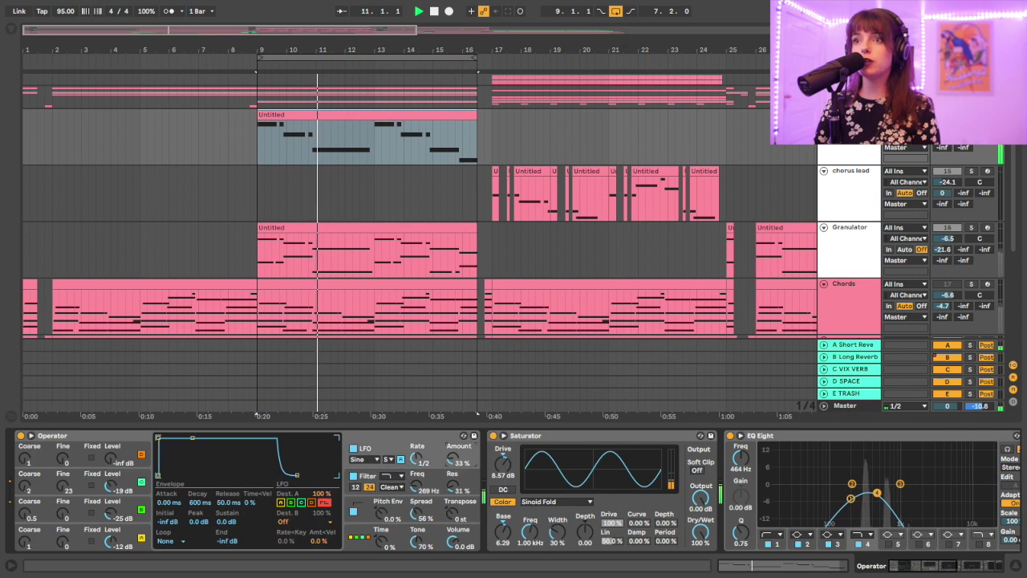
left_click_drag(454, 459, 453, 425)
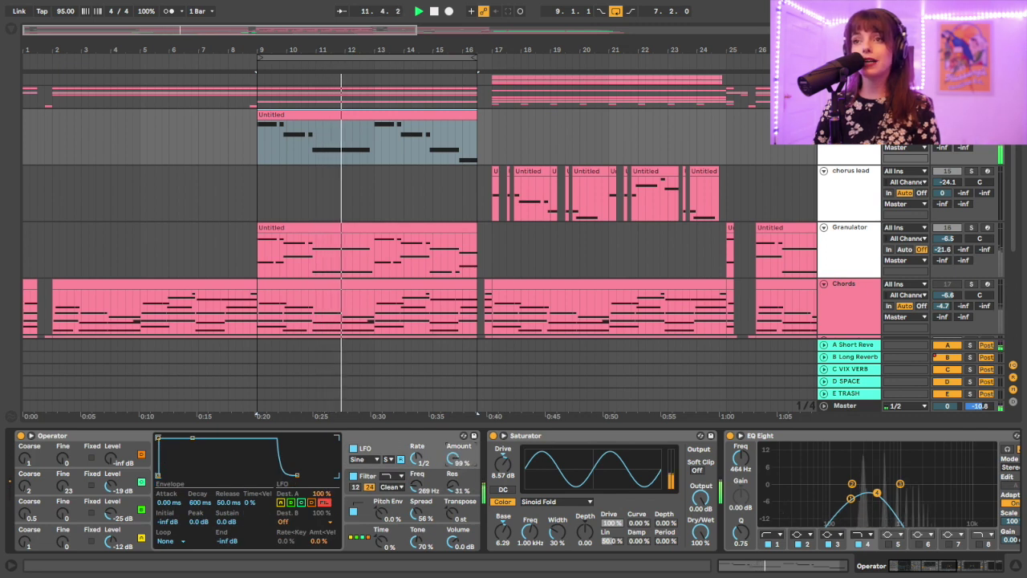
left_click_drag(454, 459, 455, 463)
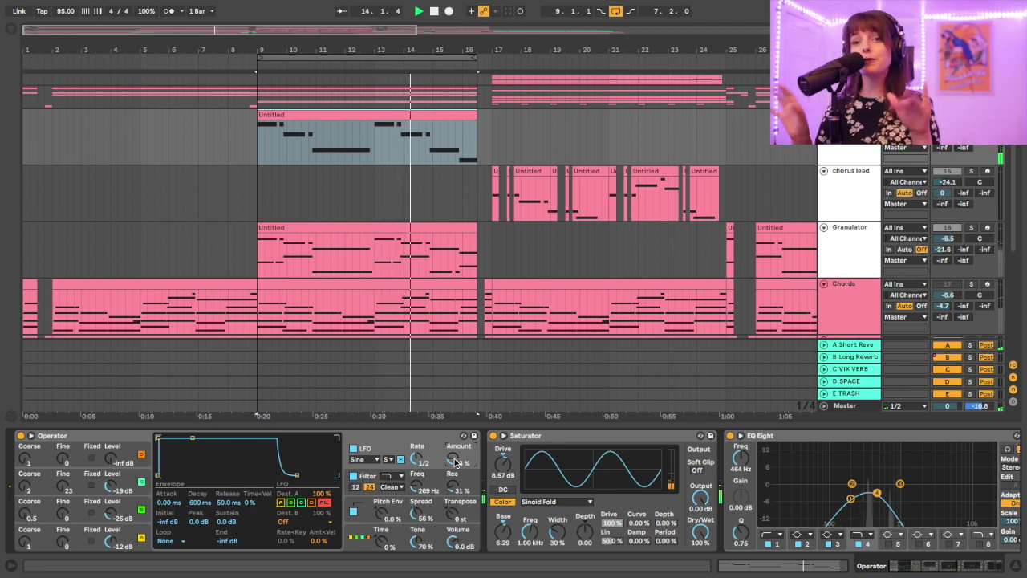
left_click(367, 507)
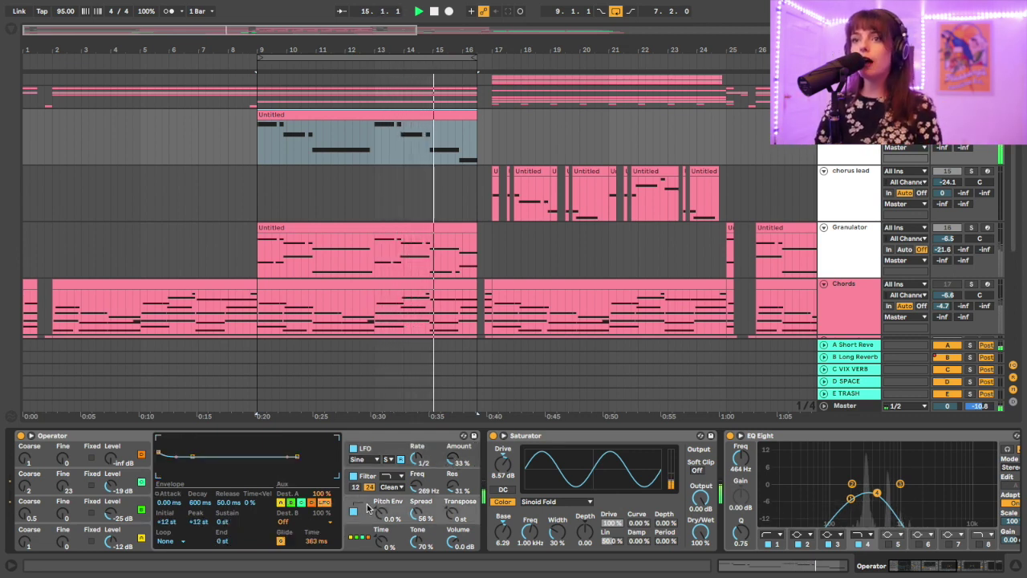
Scroll the device chain, then open the Granulator clip's notes D1 to G2 in the editor
scroll(433, 499, "right", 5)
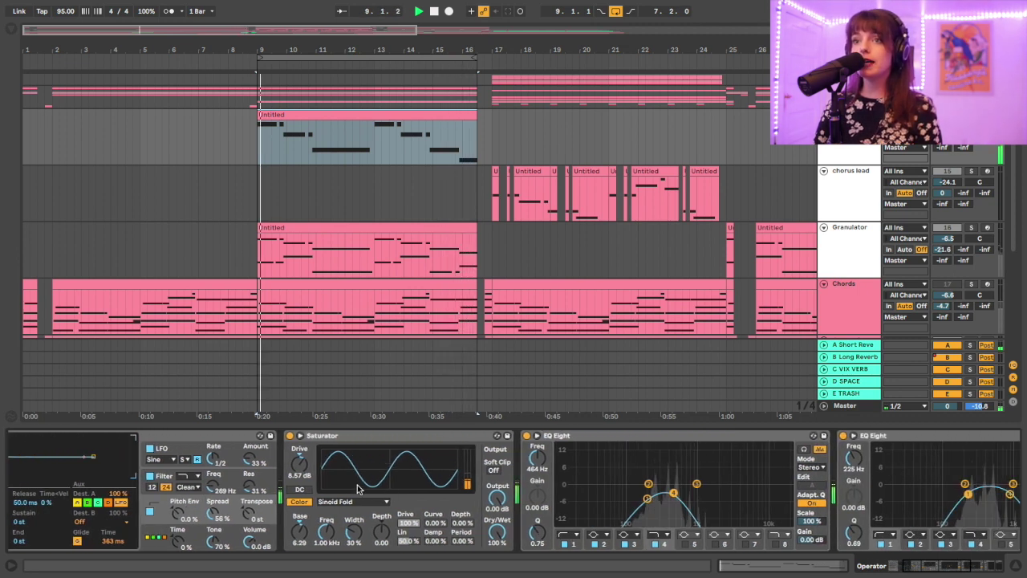
scroll(350, 512, "right", 5)
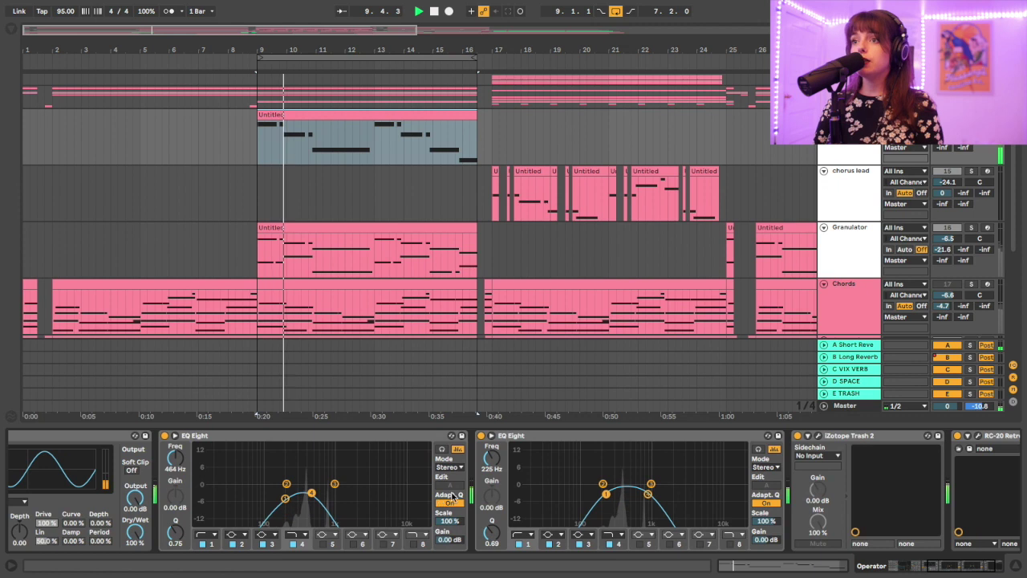
scroll(577, 498, "right", 3)
scroll(578, 498, "right", 1)
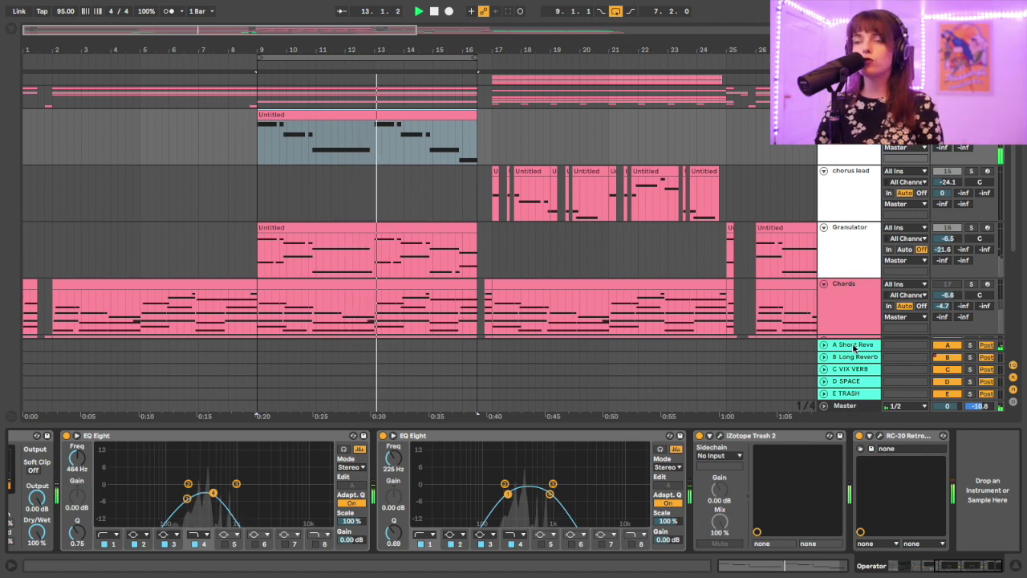
scroll(297, 195, "down", 1)
left_click(297, 195)
double_click(297, 195)
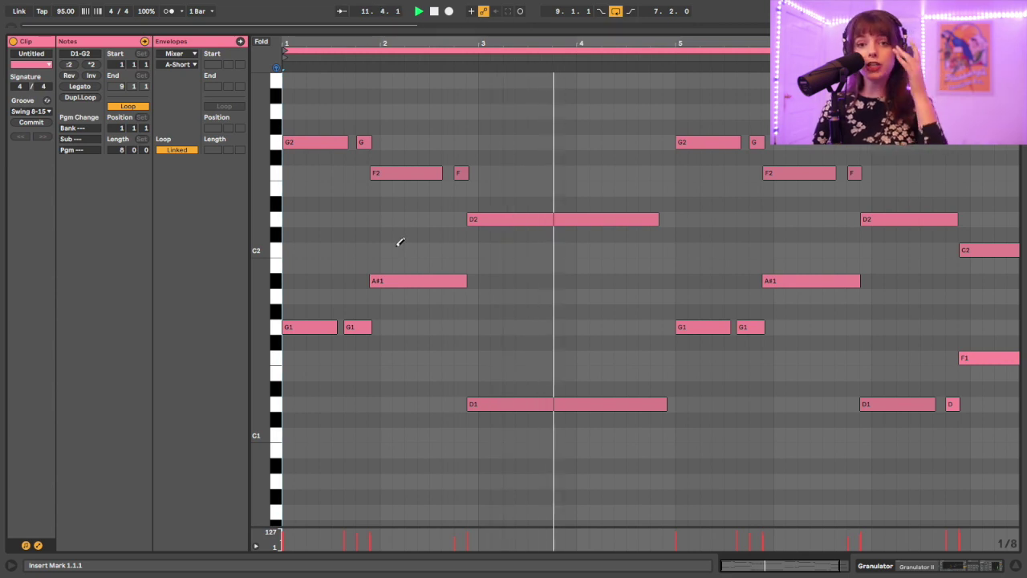
Return from the note editor to the arrangement and restart playback from bar 9
left_click(972, 566)
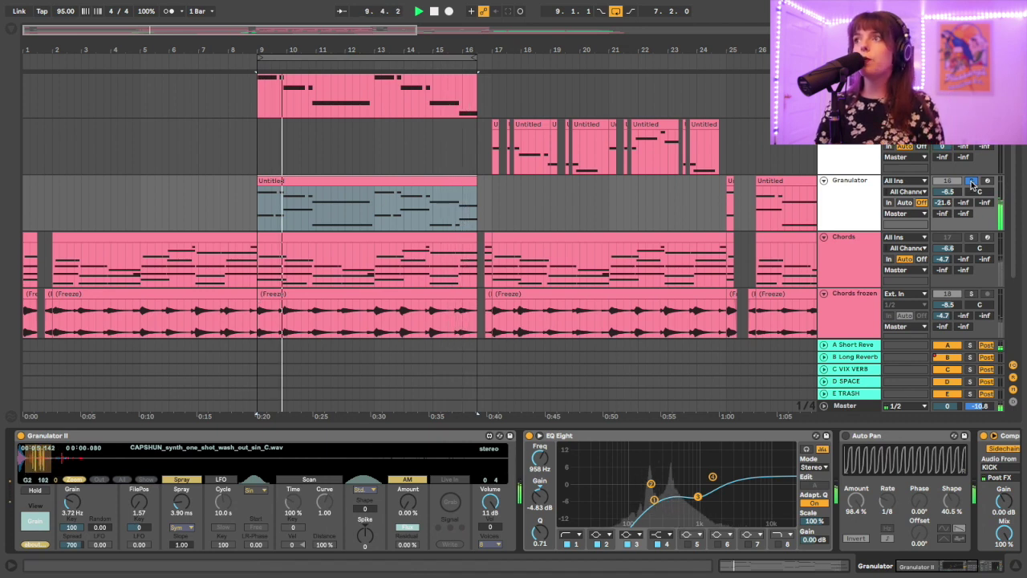
key("space")
key("space")
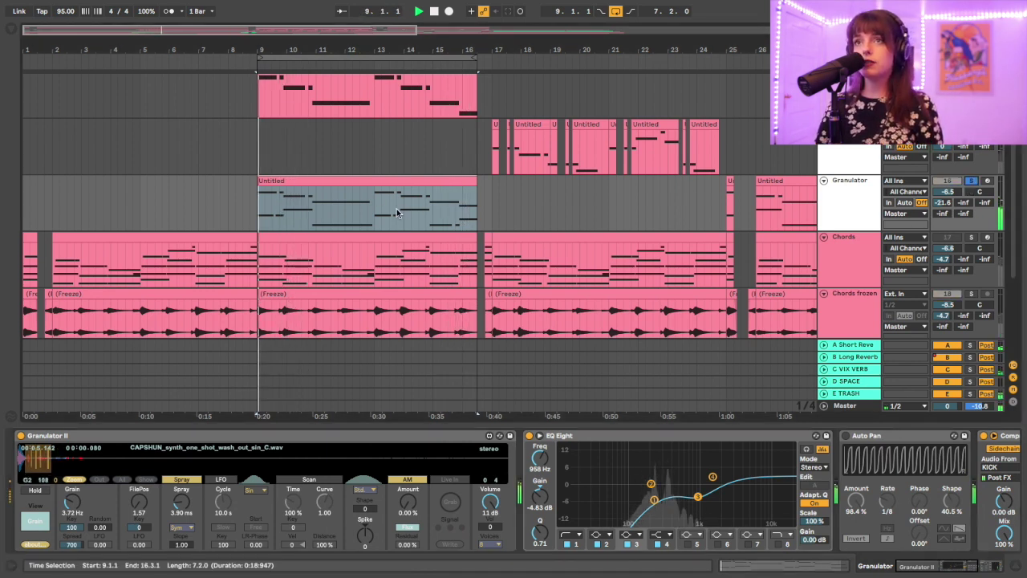
scroll(617, 513, "right", 8)
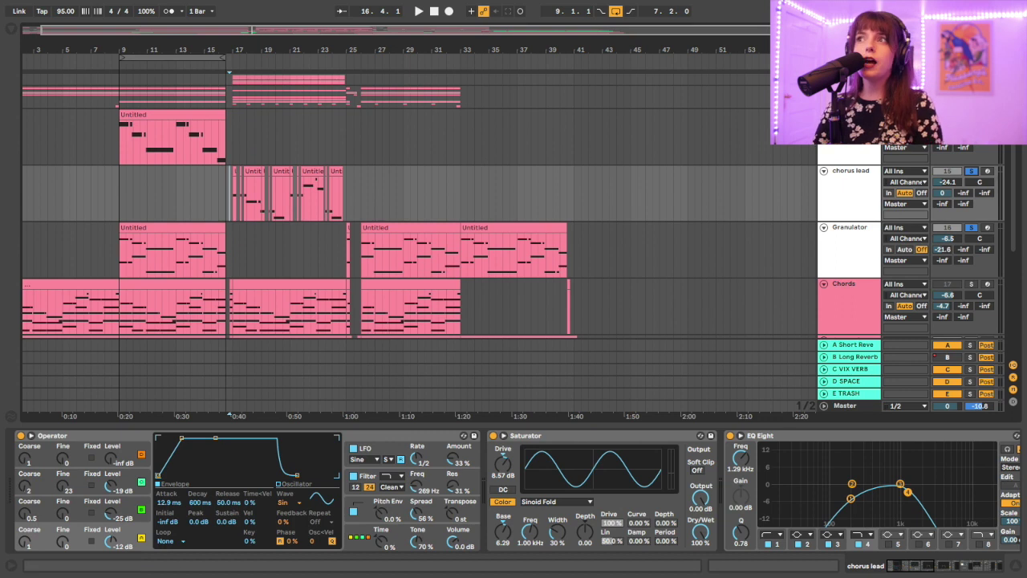
Select the chorus lead track and loop bars 16.3.1 to 24.4.1 with Ctrl+L
left_click(849, 157)
left_click(854, 195)
left_click(849, 156)
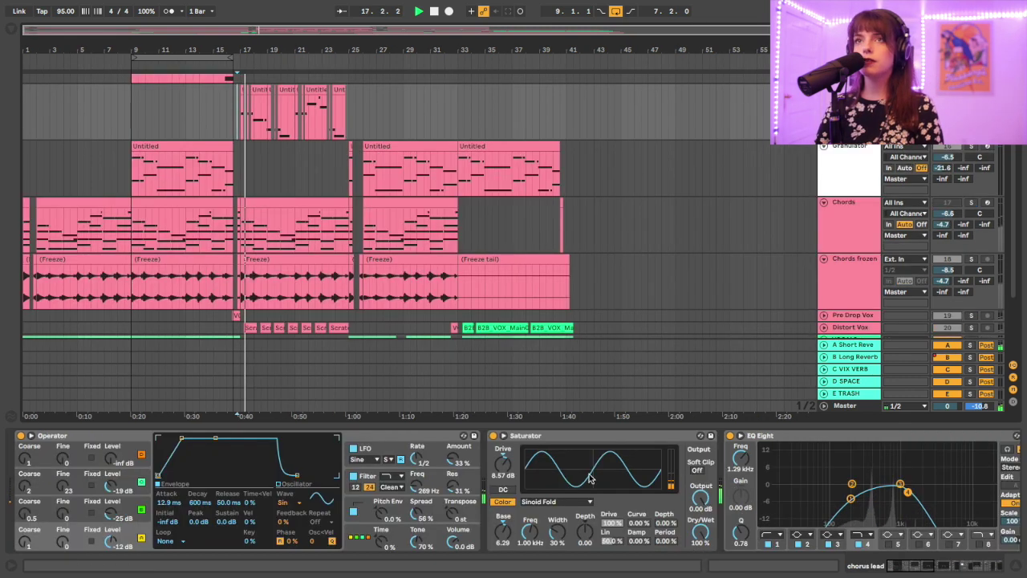
left_click_drag(346, 119, 235, 112)
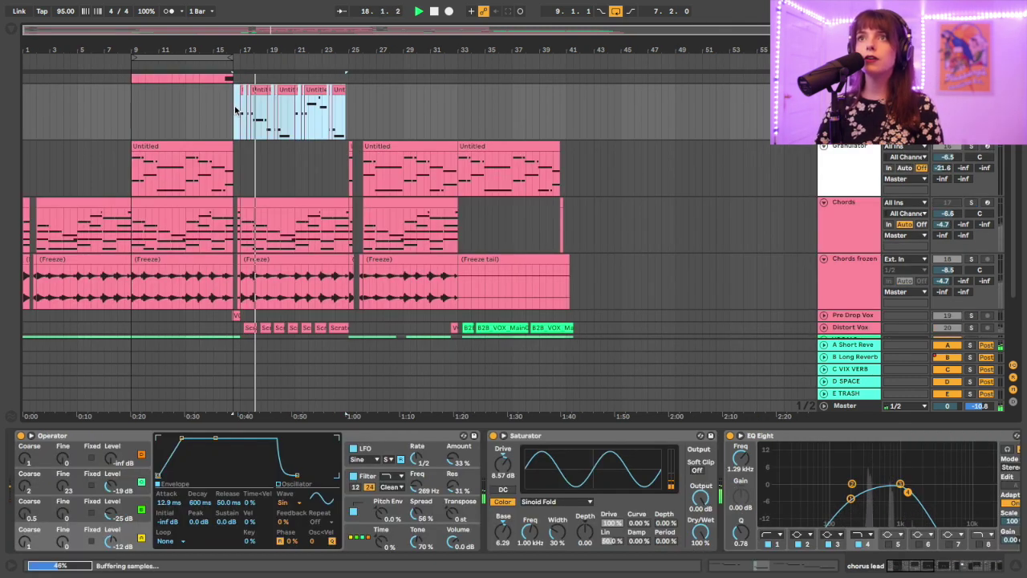
key("ctrl+l")
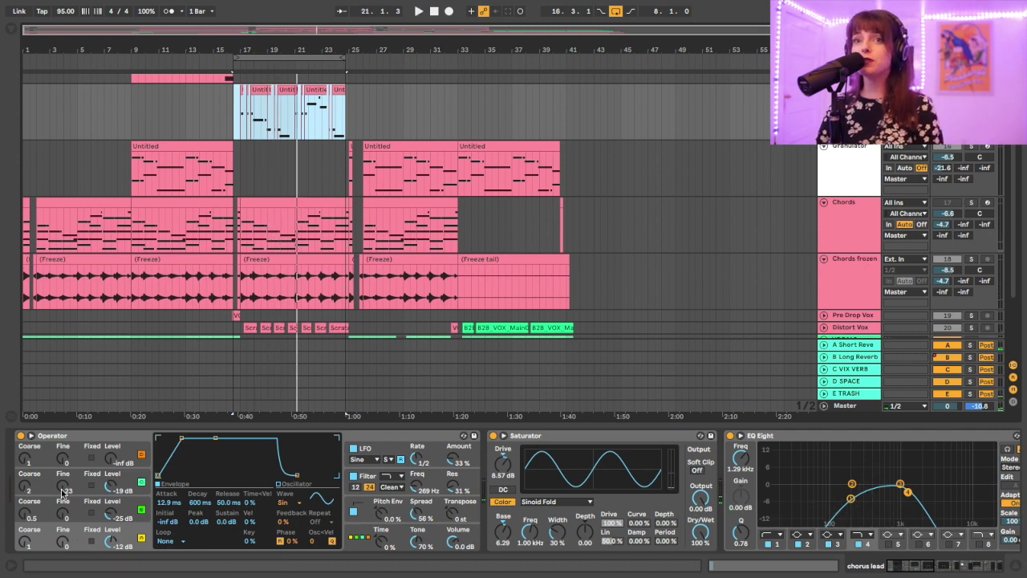
Compare the effect rack's Boost and Rock amp chains, then open the RC-20 plugin window
scroll(62, 491, "right", 10)
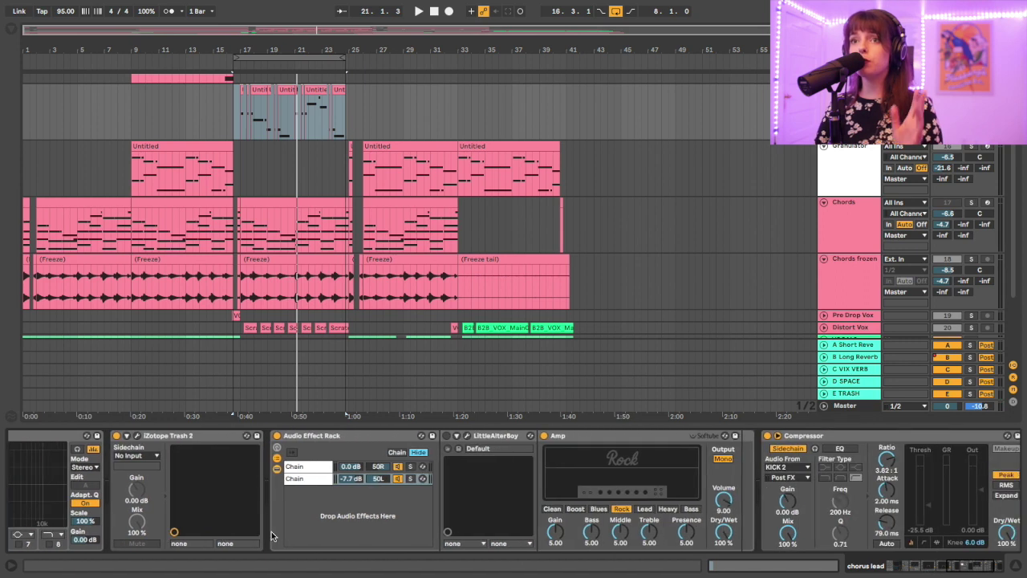
left_click(338, 436)
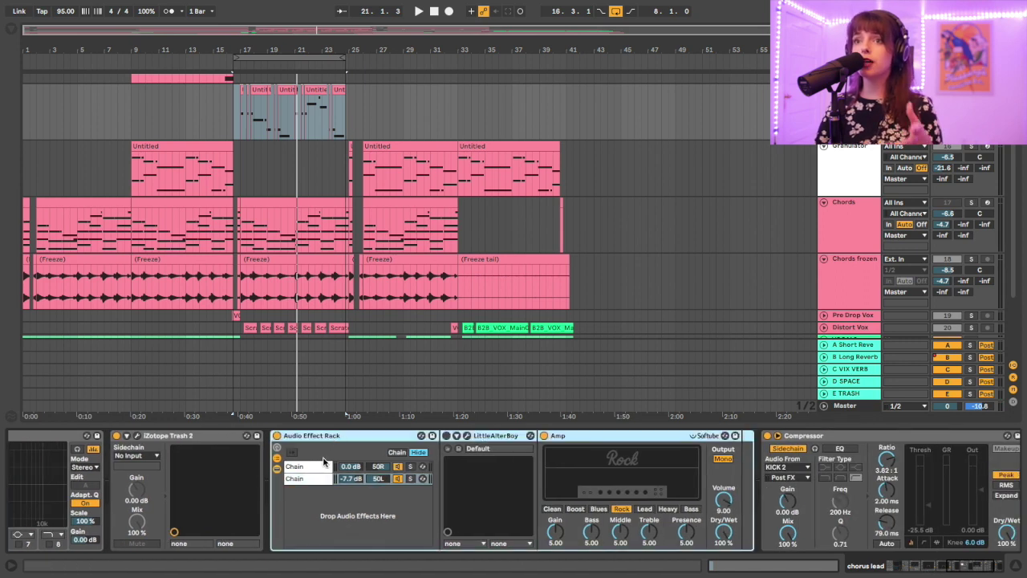
left_click(316, 468)
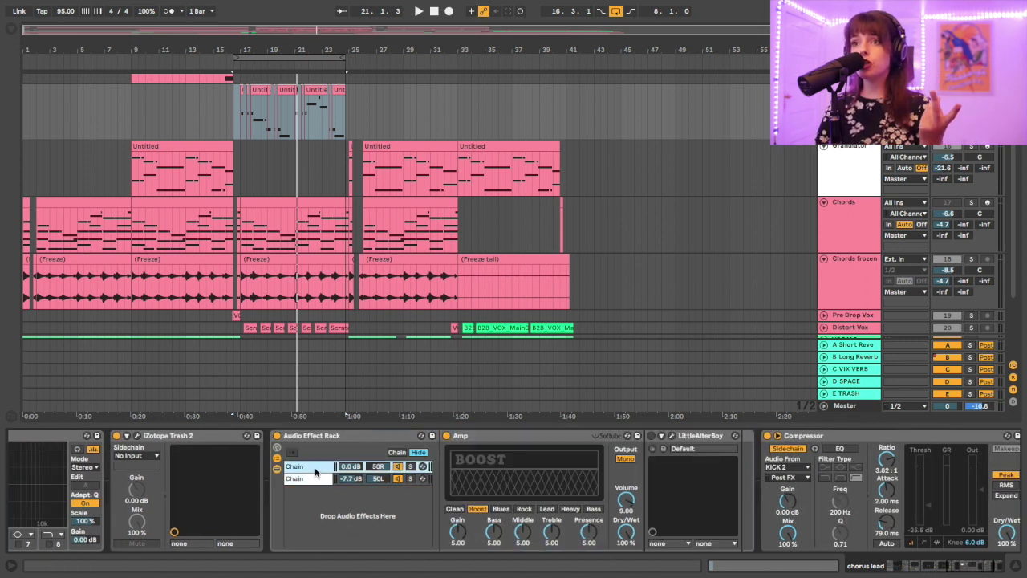
left_click(315, 479)
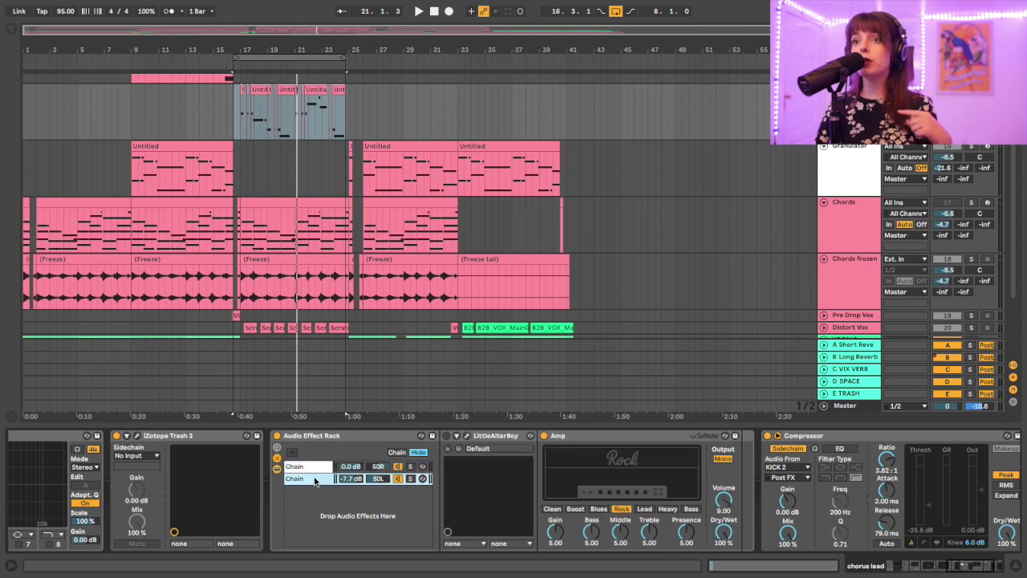
left_click(312, 469)
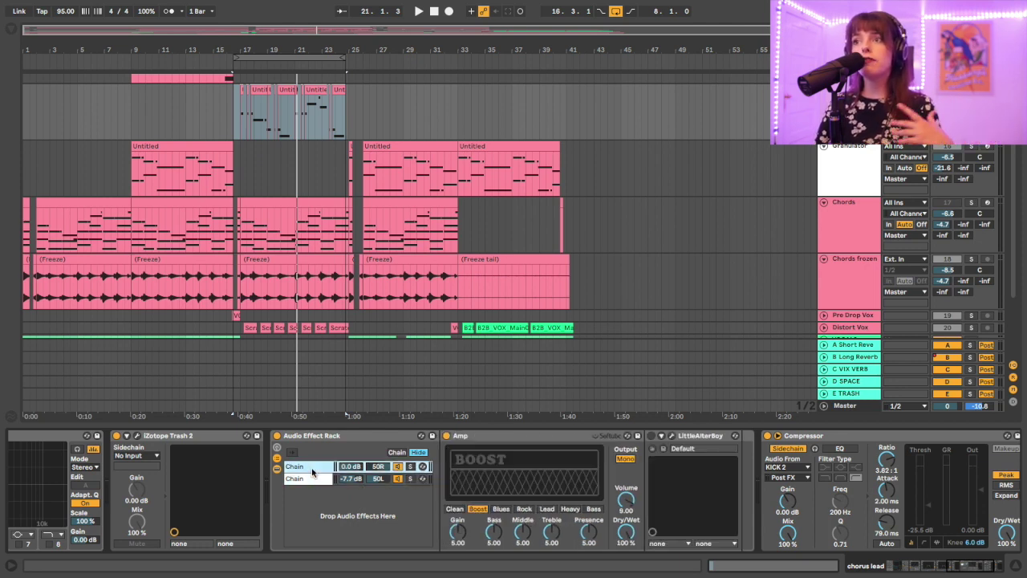
left_click(313, 479)
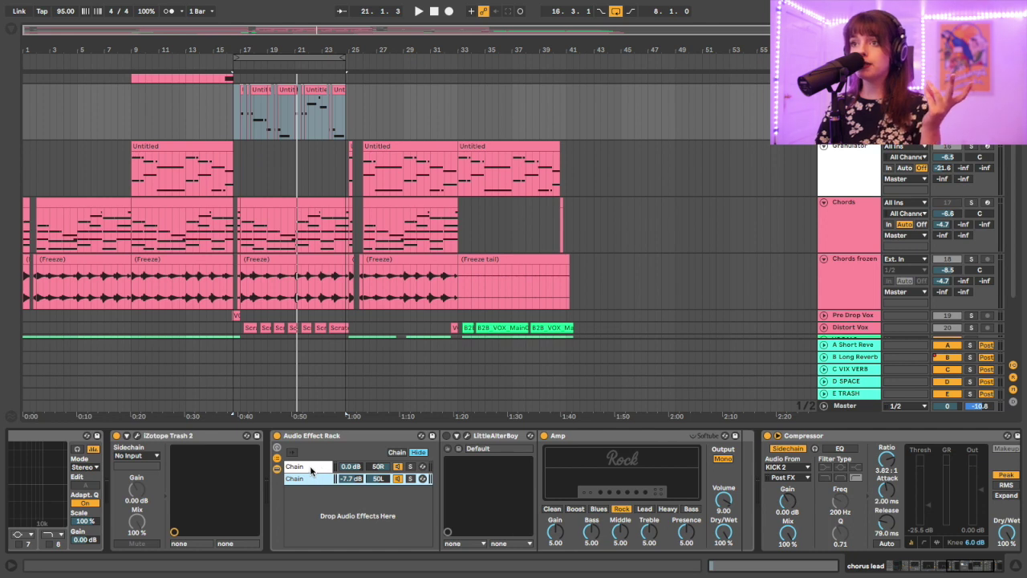
left_click(311, 468)
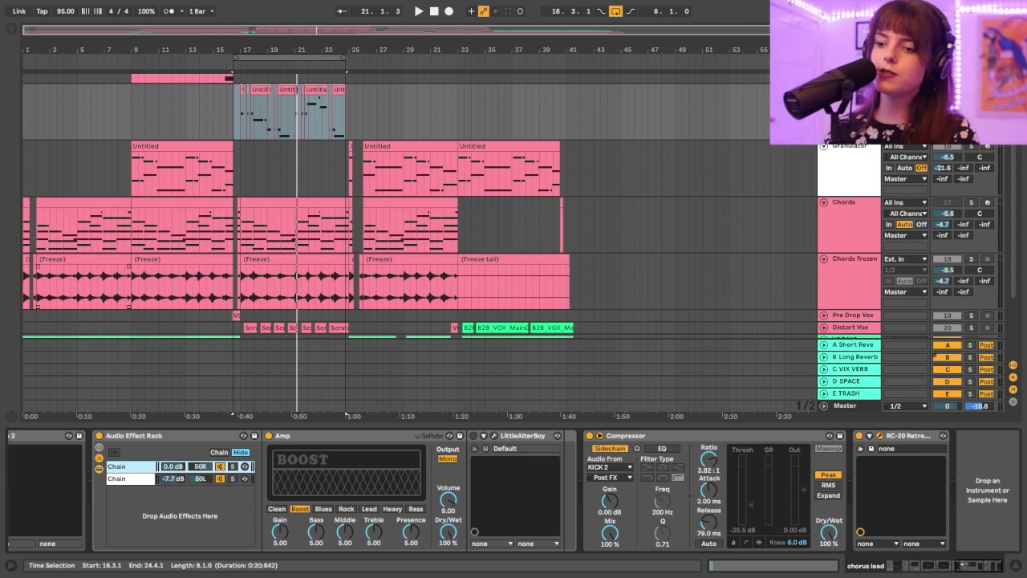
key("super+alt+p")
left_click_drag(458, 130, 403, 75)
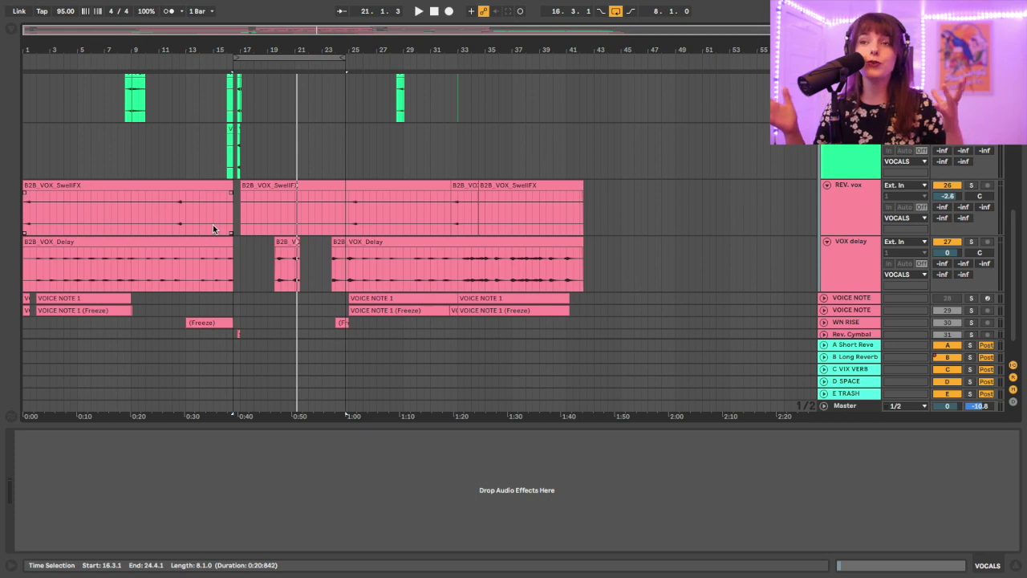
Select the LEAD vocal track and play from near bar 1
scroll(445, 315, "up", 6)
left_click(857, 244)
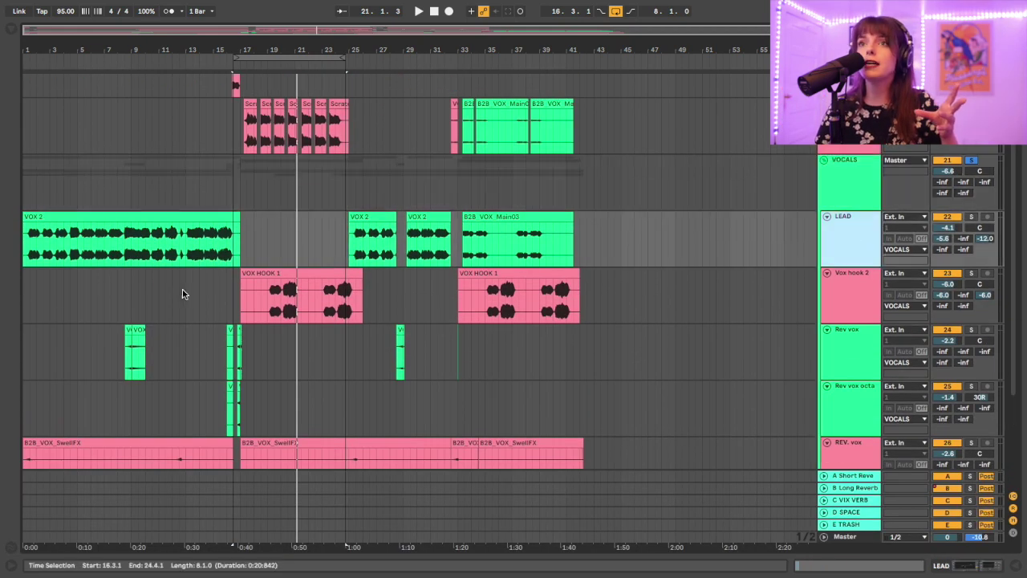
left_click(29, 252)
scroll(228, 441, "down", 3)
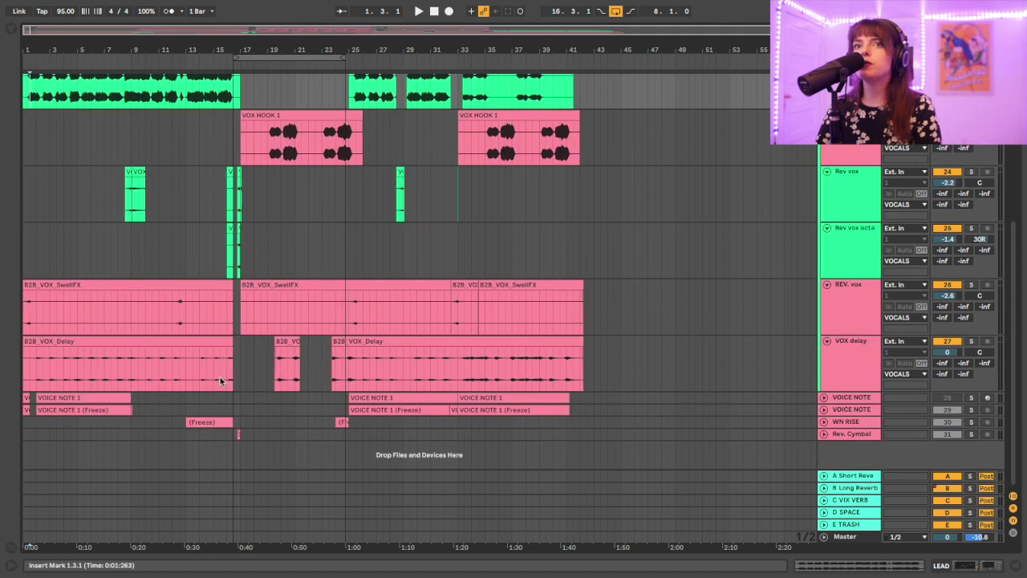
scroll(222, 378, "up", 3)
key("space")
Stop playback and show the device chain with EQ Eight and Auto Filter
scroll(209, 309, "down", 3)
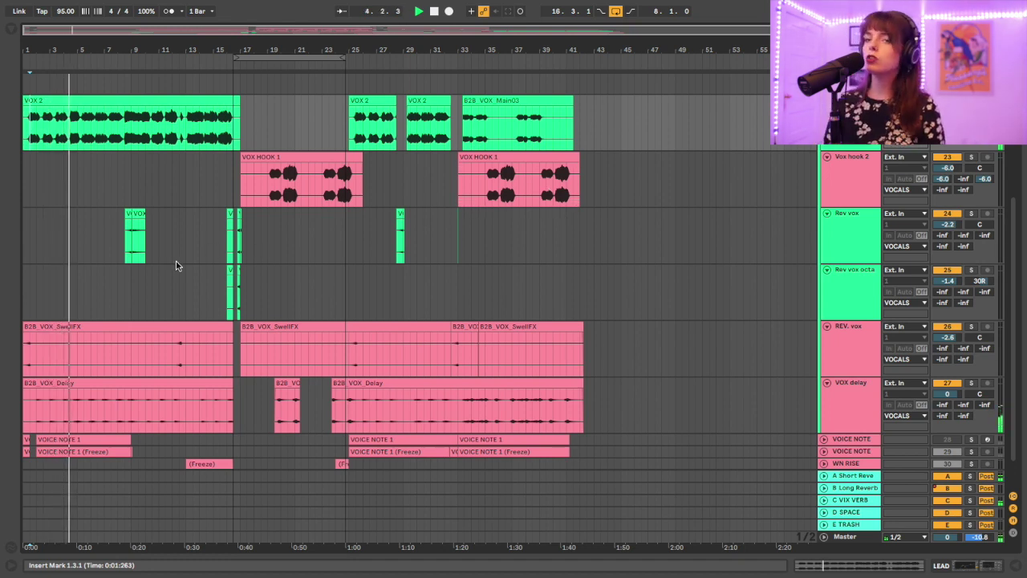
scroll(176, 260, "down", 1)
scroll(191, 261, "up", 1)
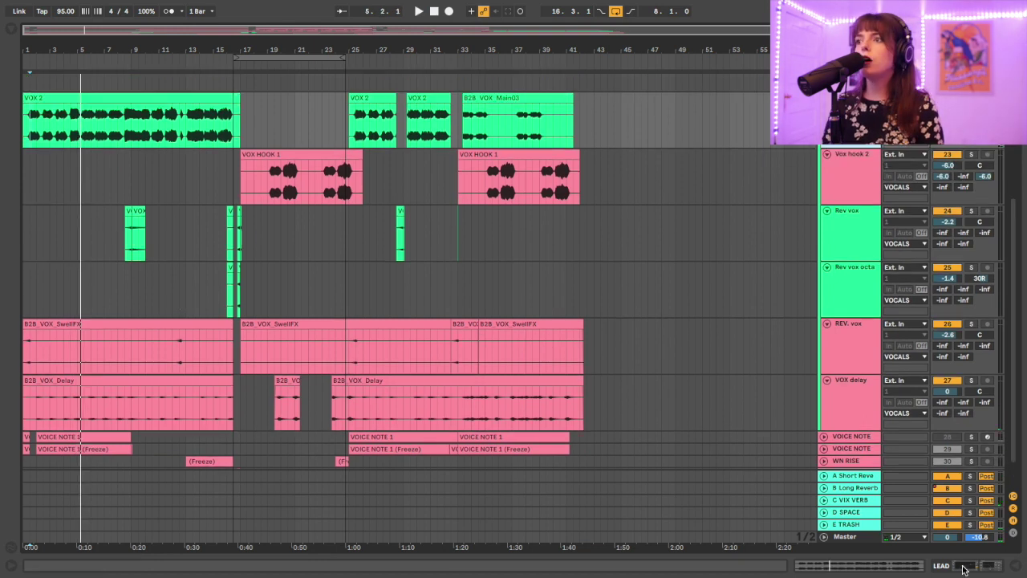
key("space")
key("shift+Tab")
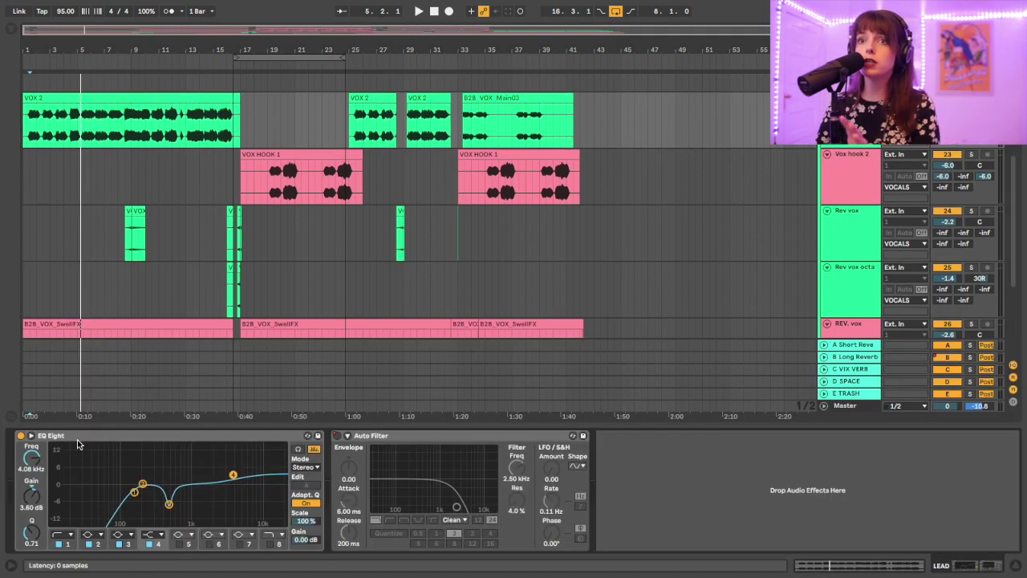
Audition the LEAD track with its EQ Eight bypassed, then turn the EQ back on
left_click(102, 436)
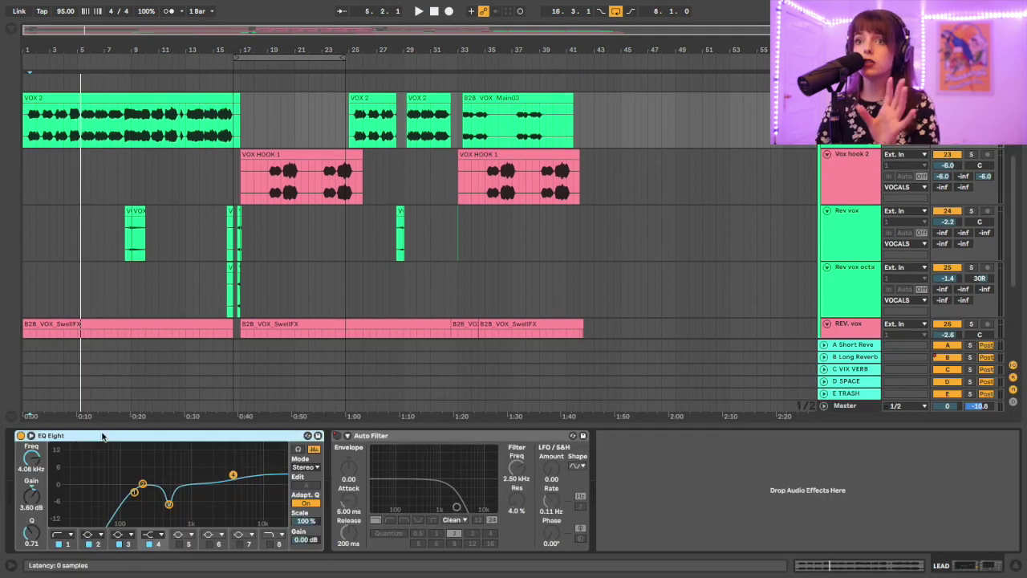
left_click(20, 436)
key("space")
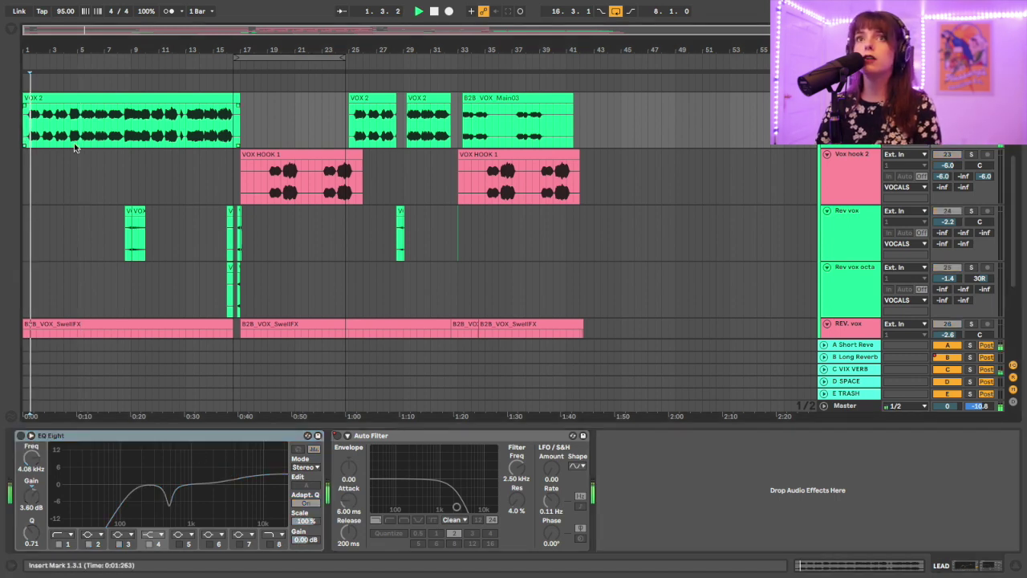
scroll(669, 208, "up", 3)
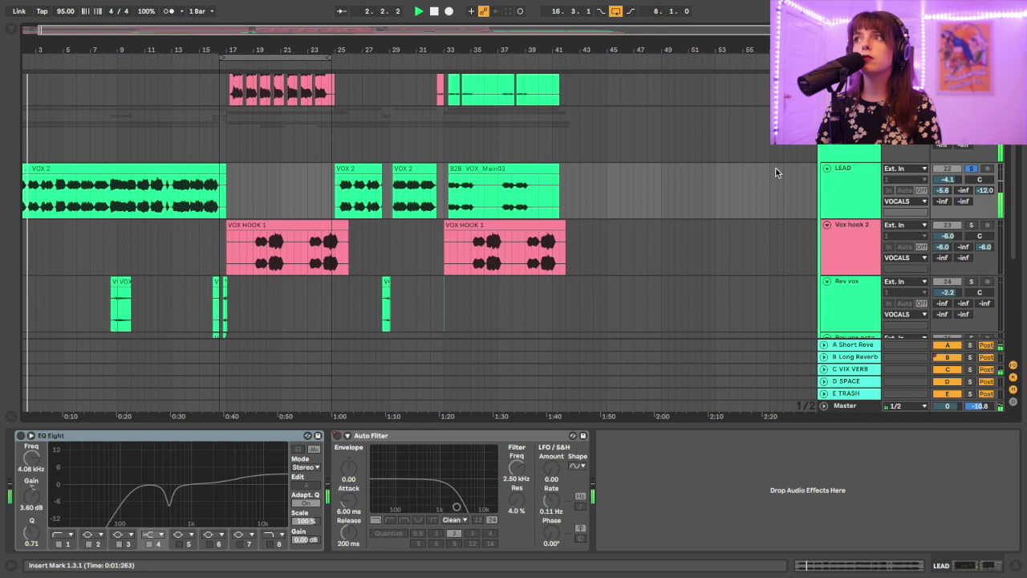
scroll(613, 220, "down", 5)
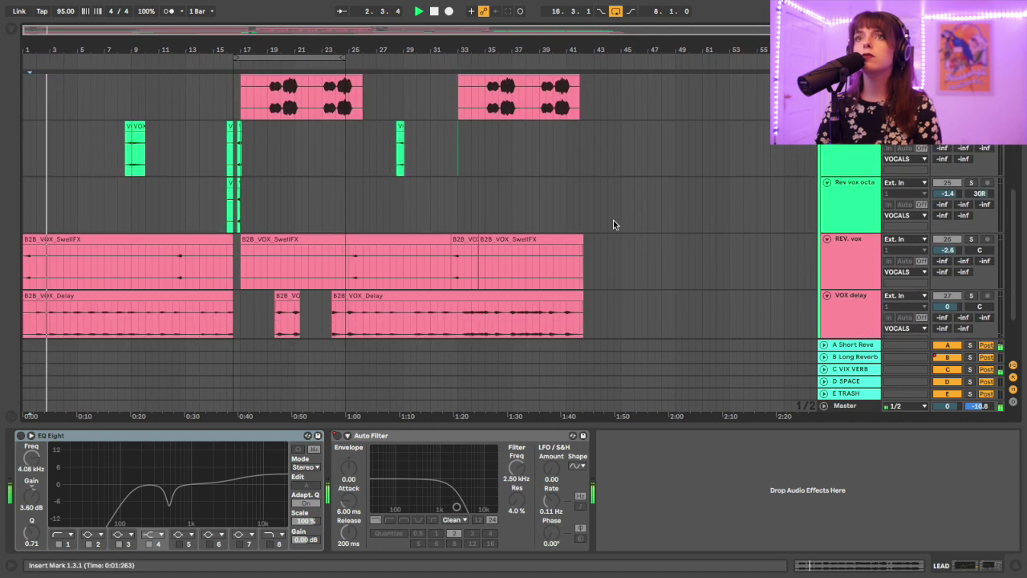
left_click(22, 435)
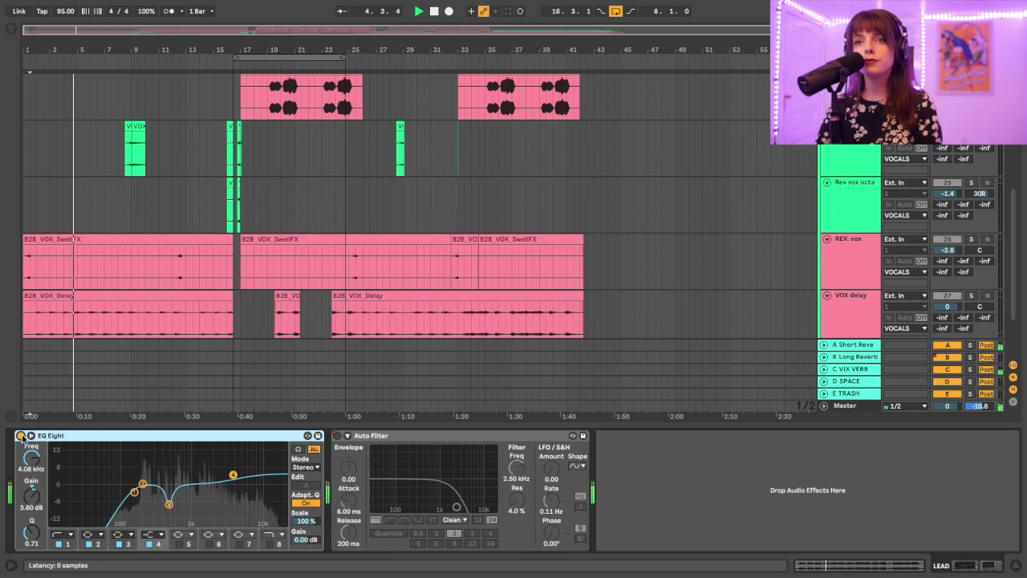
Stop playback and show the VOICE NOTE track's Drum Rack, sampler and Echo
key("space")
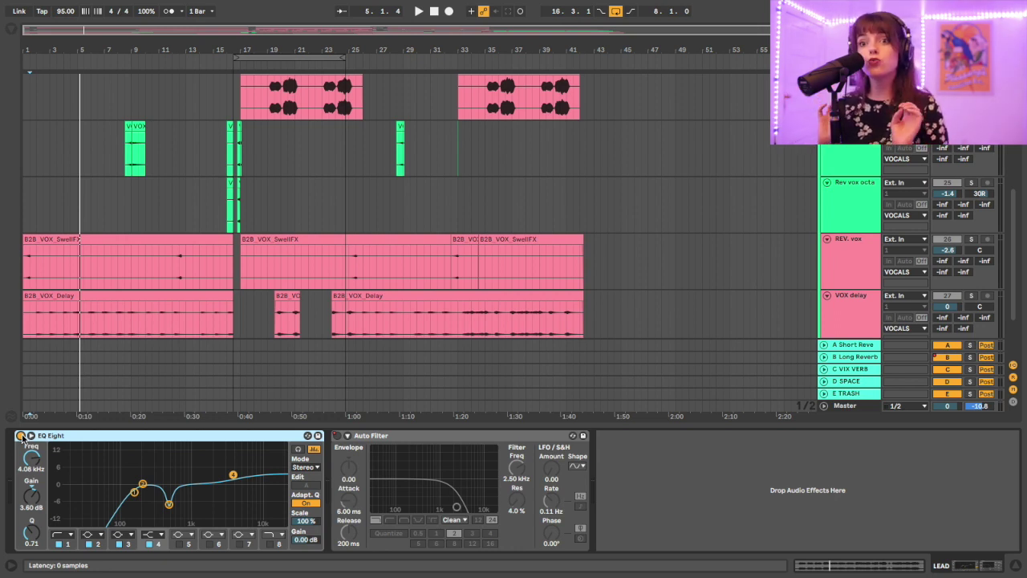
left_click(315, 202)
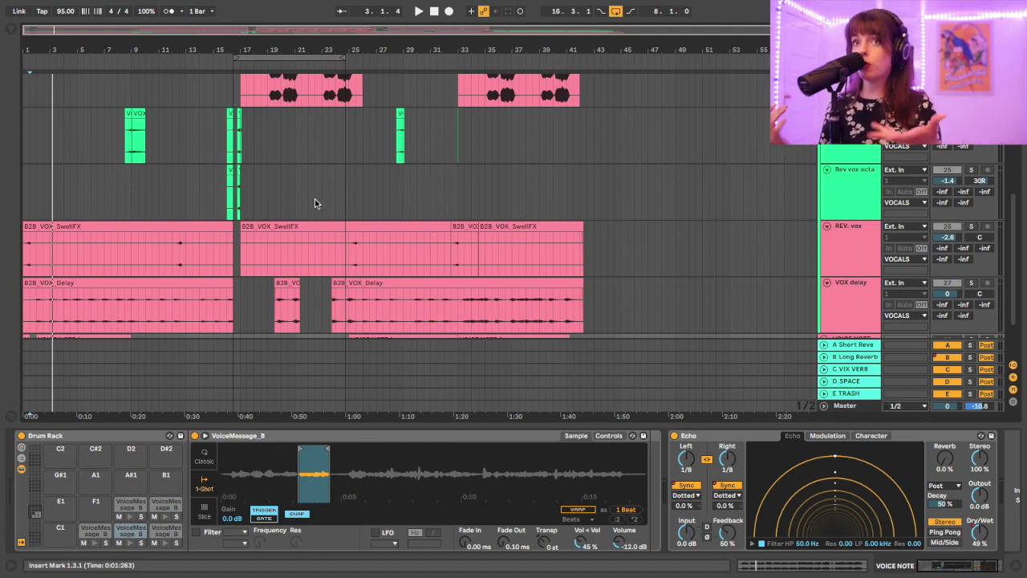
Solo the VOX delay track and listen from near the song start
left_click(733, 288)
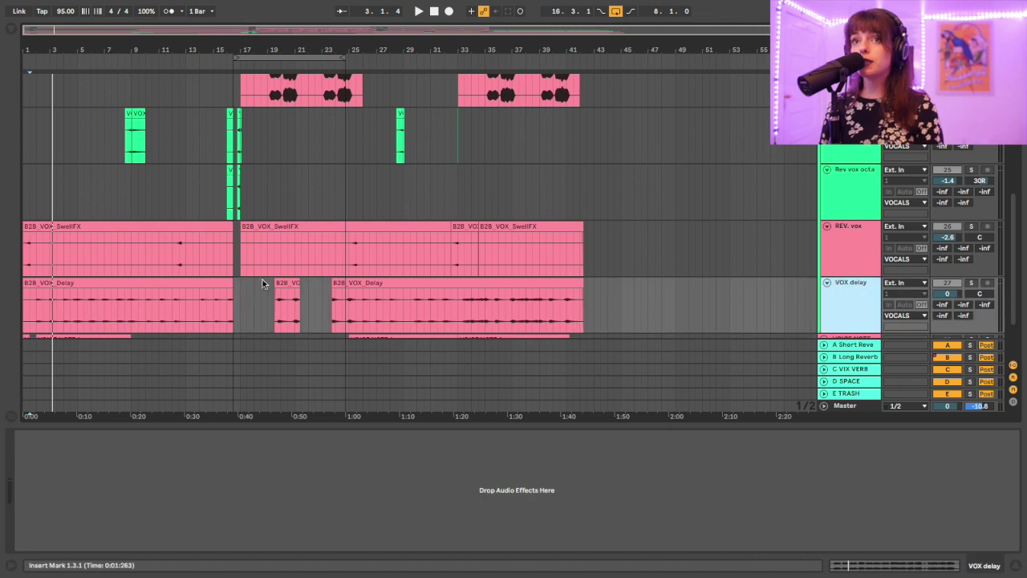
left_click(971, 282)
left_click(32, 274)
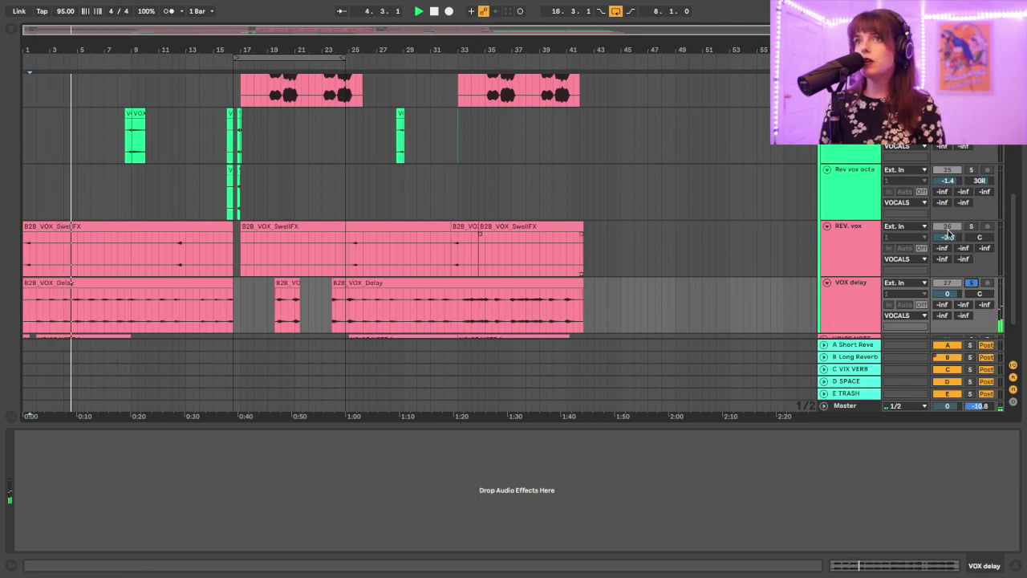
Solo REV. vox as well, stop playback and set the play position to bar 16
left_click(971, 226)
key("space")
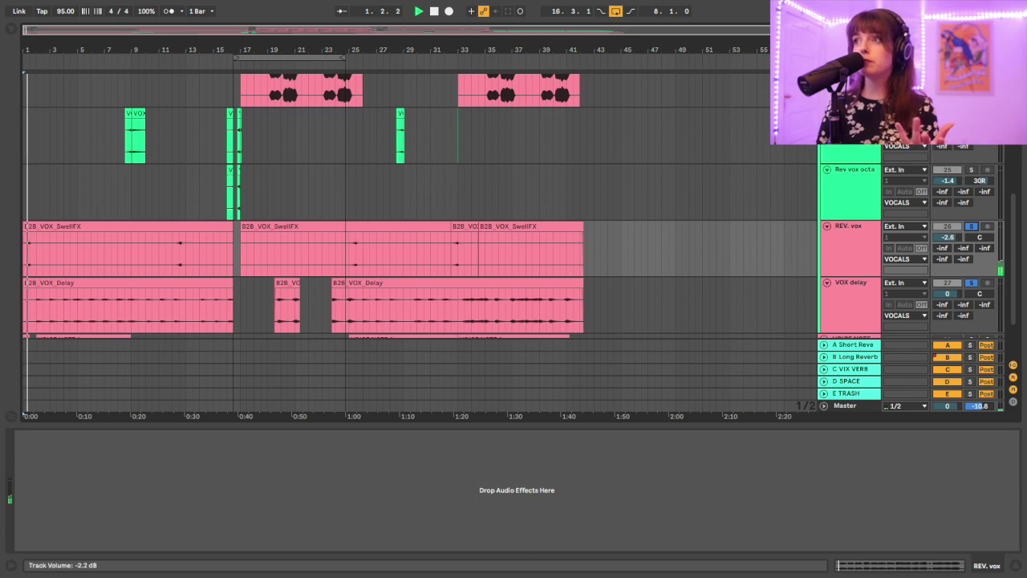
left_click(134, 146)
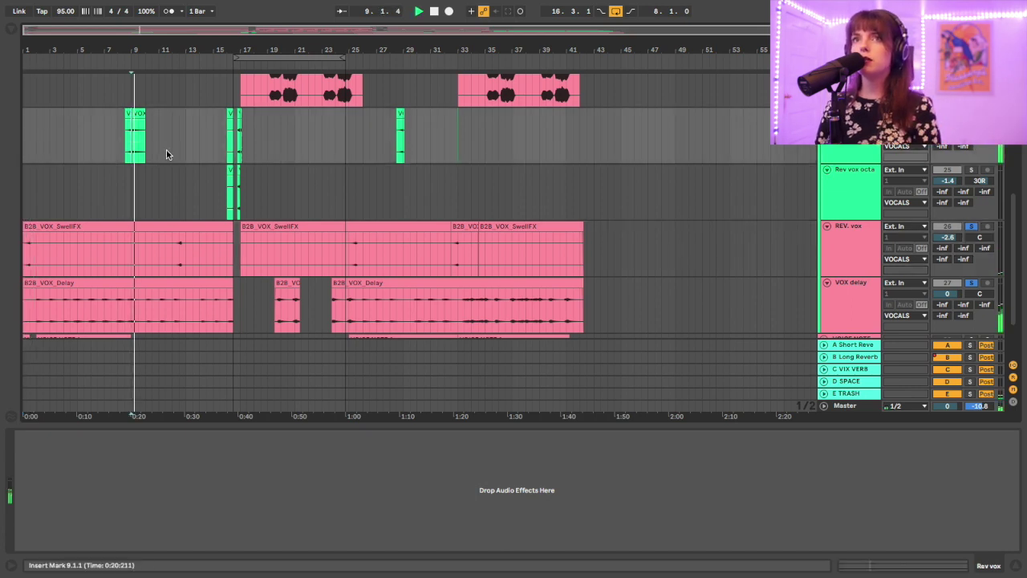
left_click(234, 191)
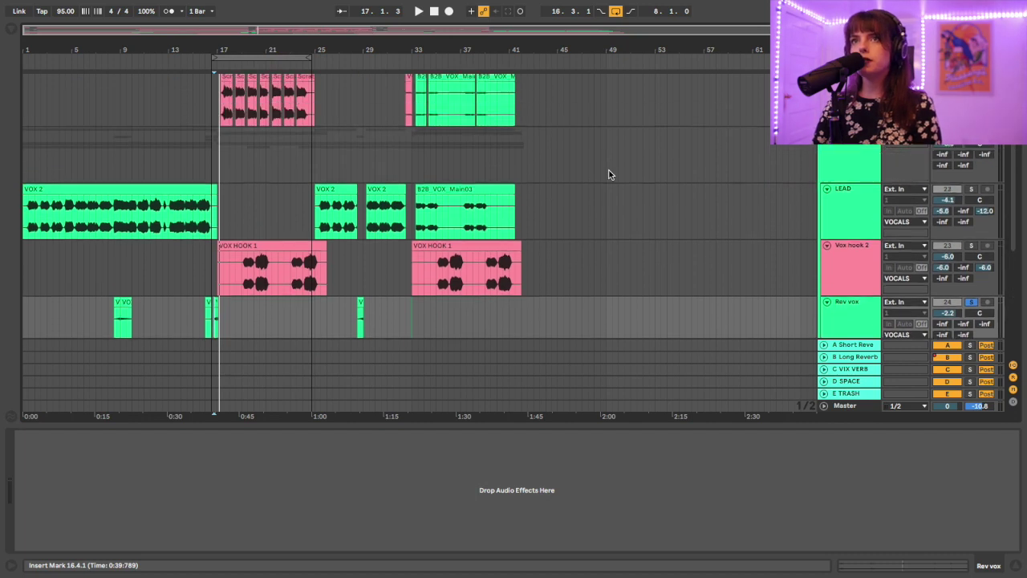
Bypass the Distort Vox distortion rack and loop-play its clips from bar 17 to 24
scroll(608, 174, "up", 4)
scroll(597, 168, "up", 5)
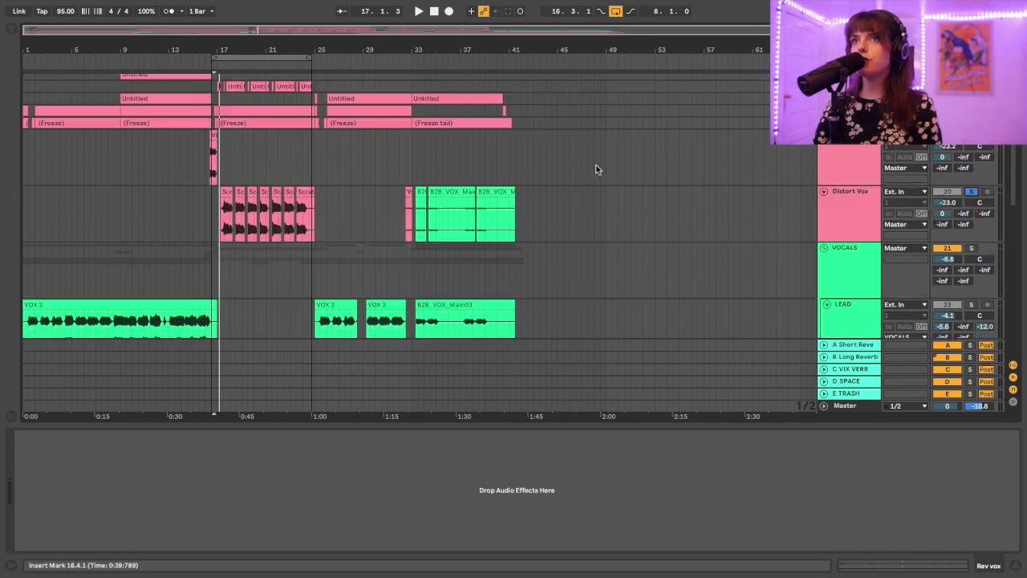
scroll(205, 264, "up", 3)
left_click(258, 256)
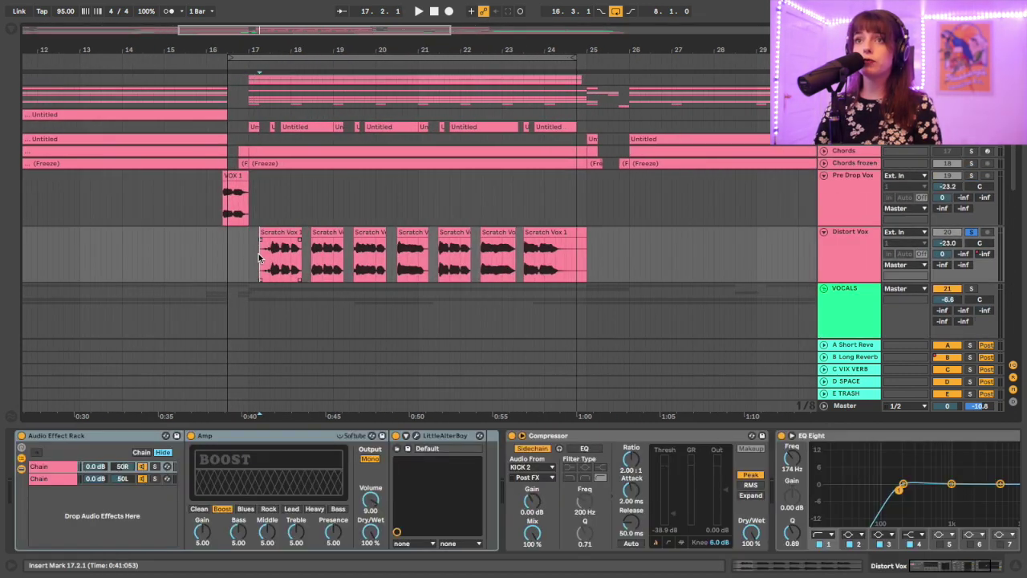
left_click(20, 434)
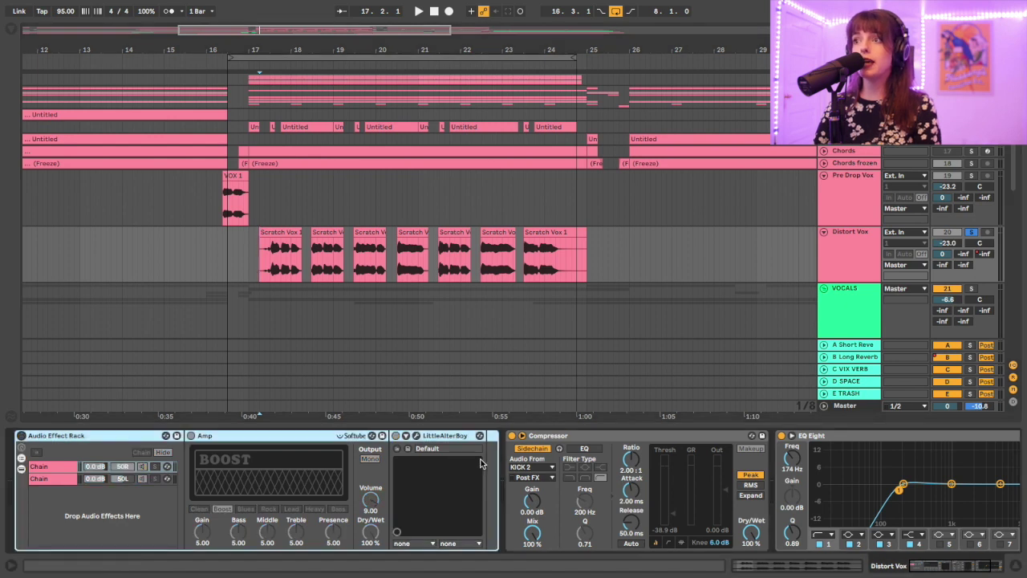
scroll(386, 437, "right", 3)
key("space")
left_click_drag(246, 257, 576, 262)
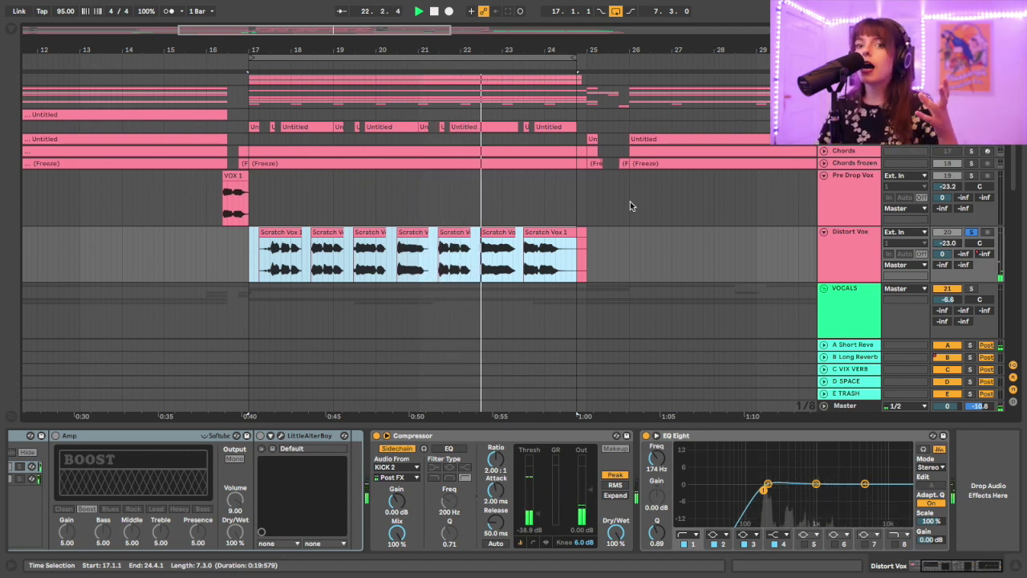
Group Amp and LittleAlterBoy into a rack, re-enable it, and compare its Blues and Boost chains
left_click(282, 489, "shift")
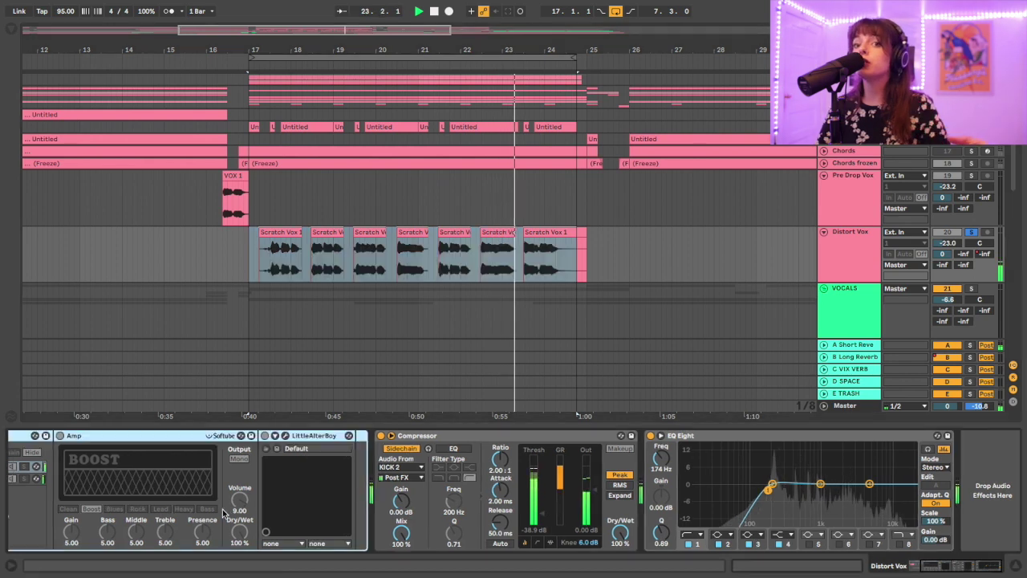
key("ctrl+g")
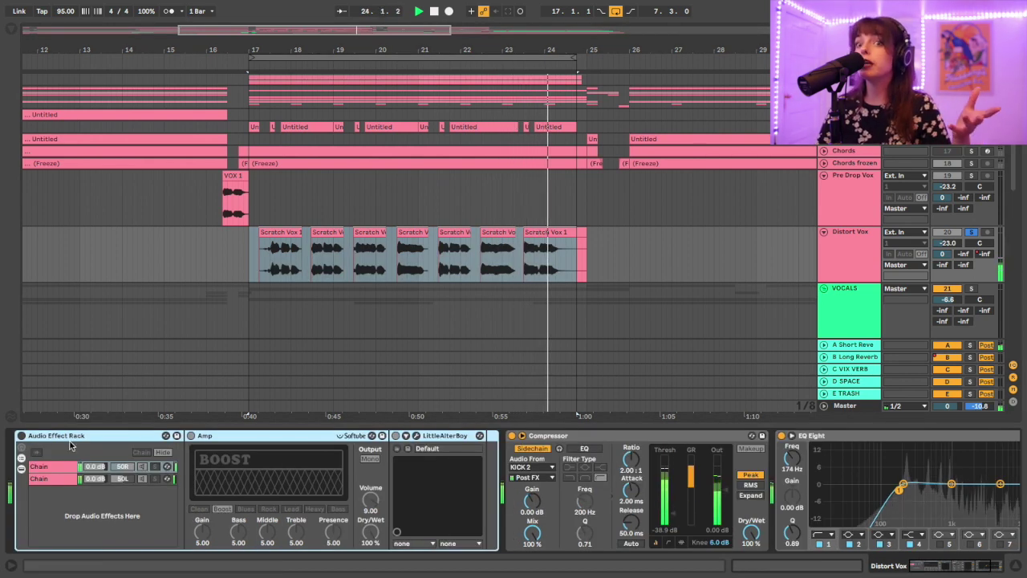
left_click(21, 436)
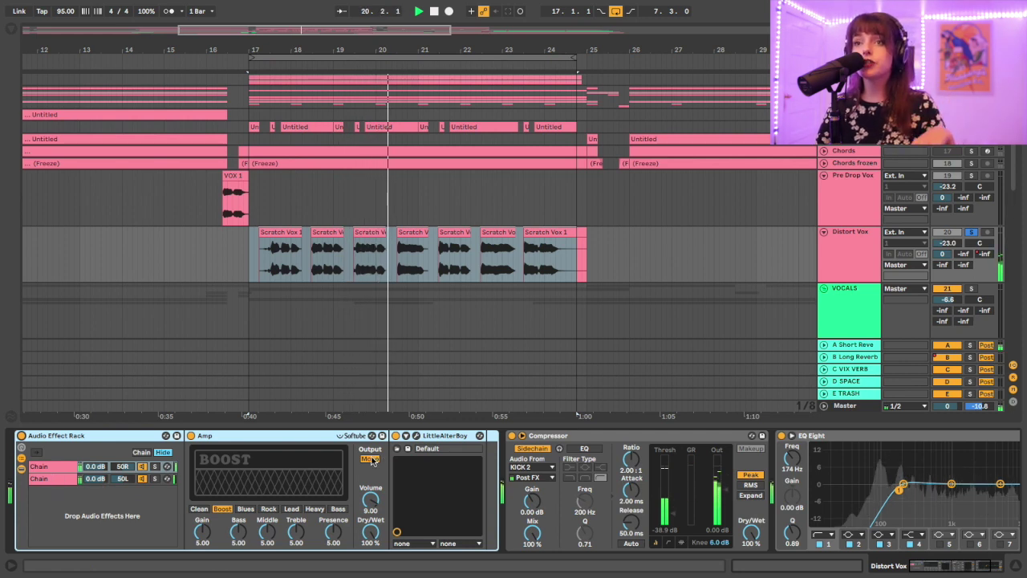
left_click(58, 479)
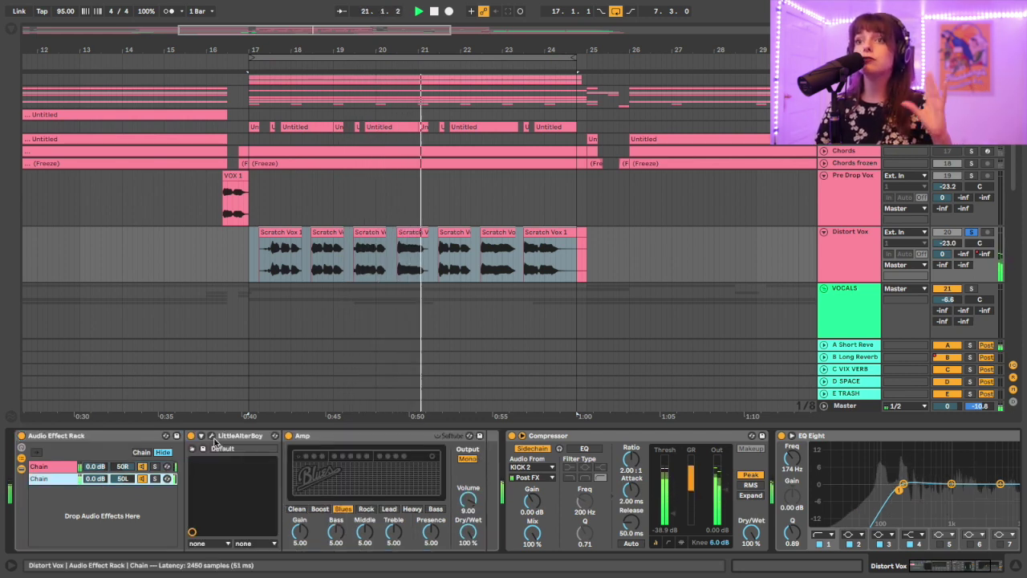
left_click(44, 468)
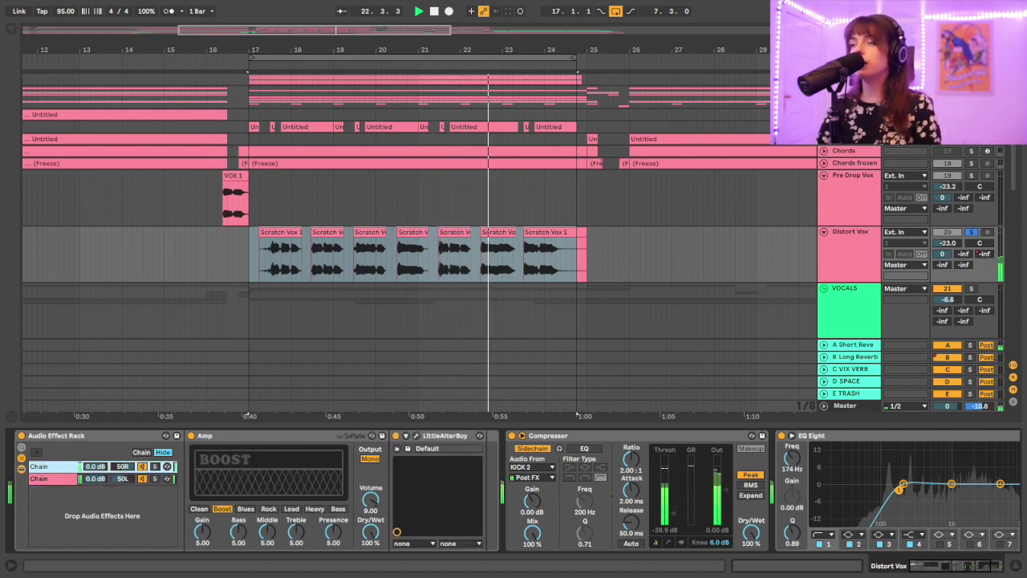
Restart playback, close the device panel and scroll down to the unfolded VOICE NOTE tracks
key("space")
key("space")
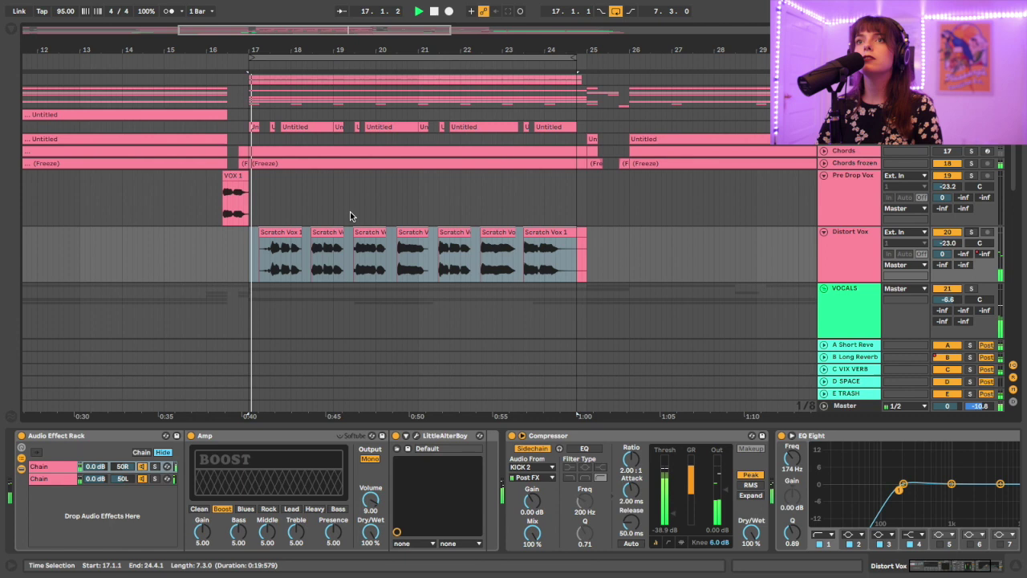
scroll(370, 262, "down", 10)
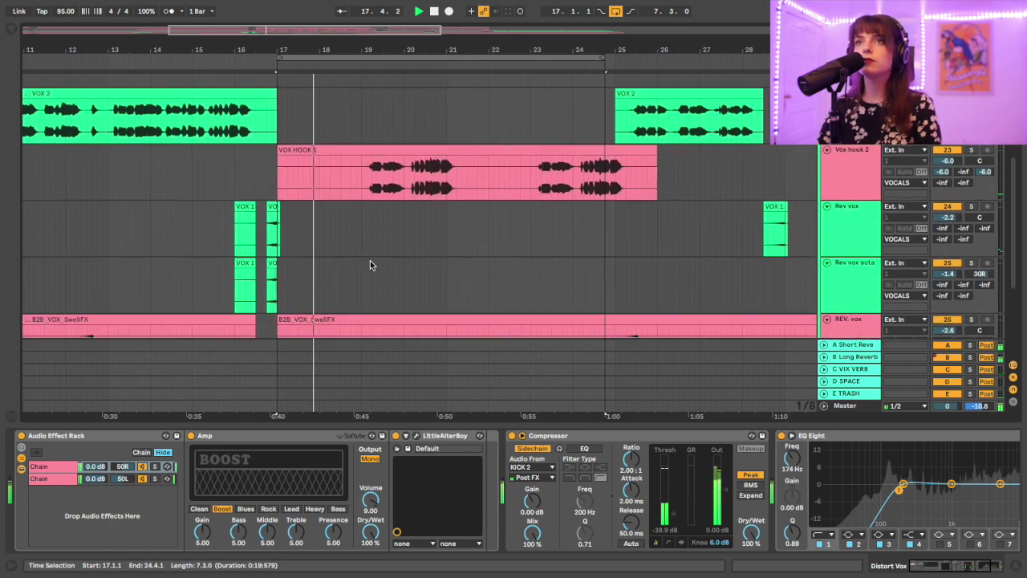
scroll(370, 260, "up", 6)
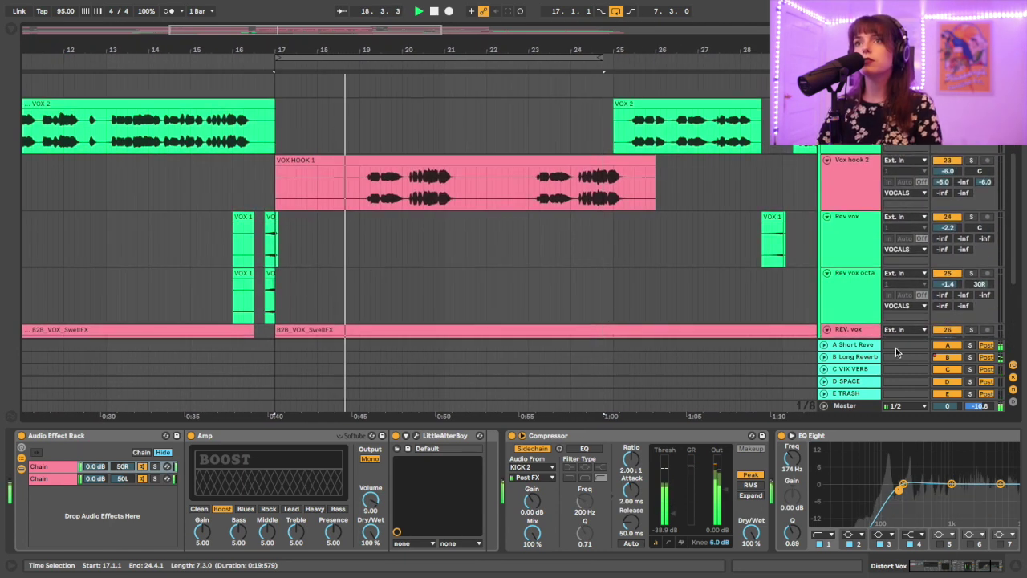
left_click(1015, 567)
scroll(807, 303, "up", 3)
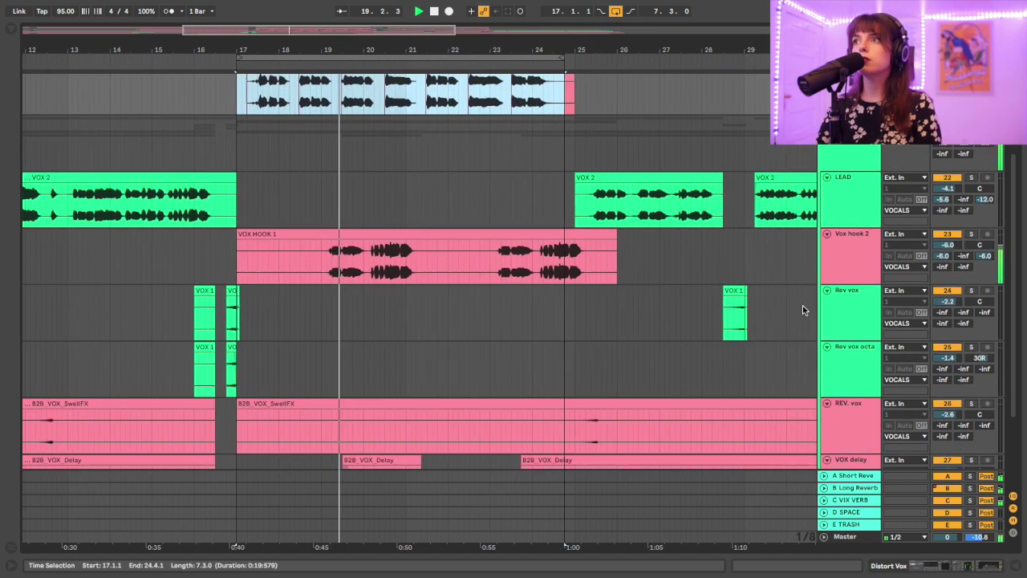
scroll(532, 272, "down", 5)
scroll(532, 265, "up", 4)
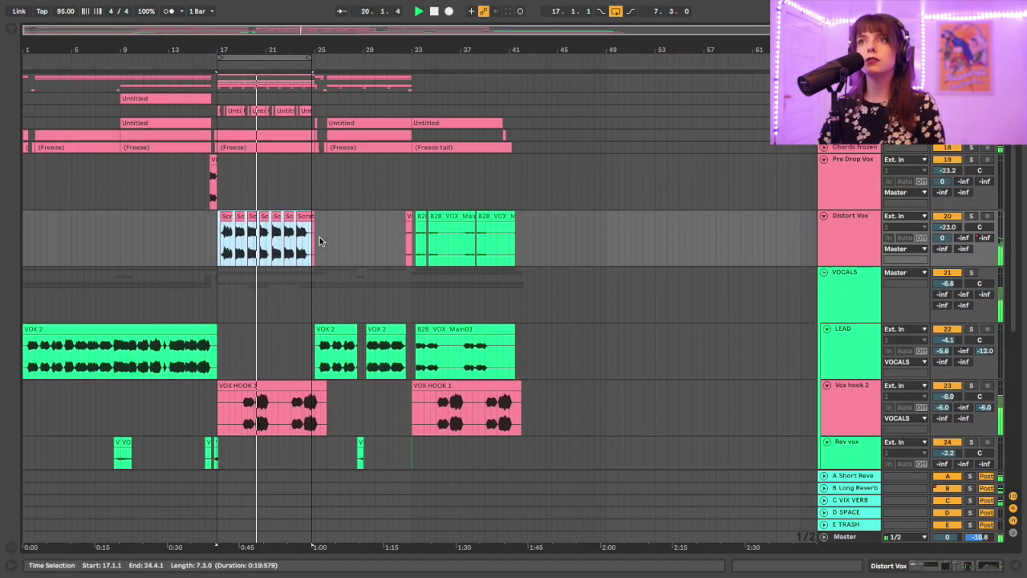
scroll(553, 257, "down", 4)
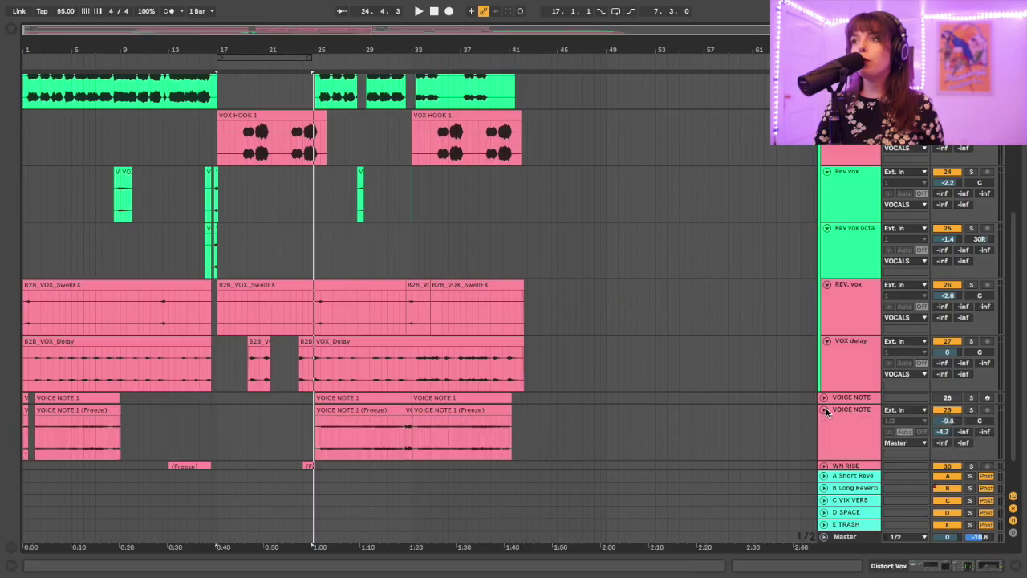
scroll(794, 404, "down", 2)
Select the VOICE NOTE track, show its devices and solo it
left_click(832, 355)
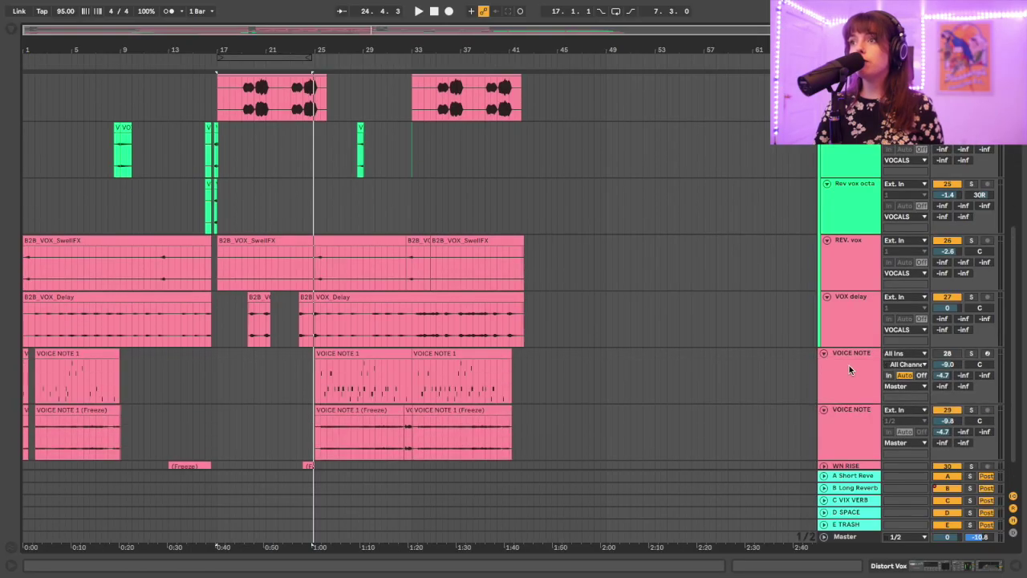
left_click(962, 568)
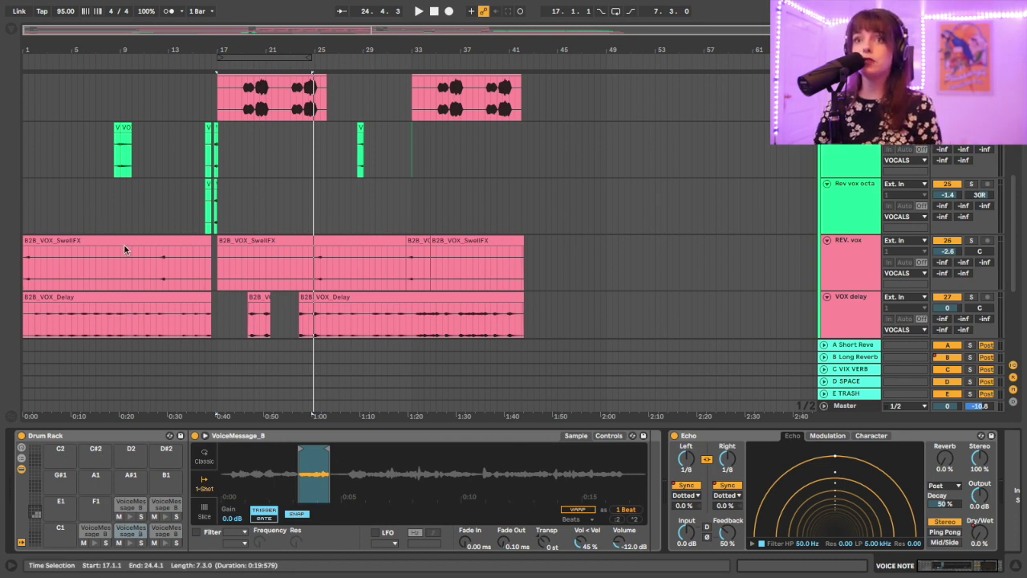
scroll(123, 244, "down", 6)
left_click(101, 229)
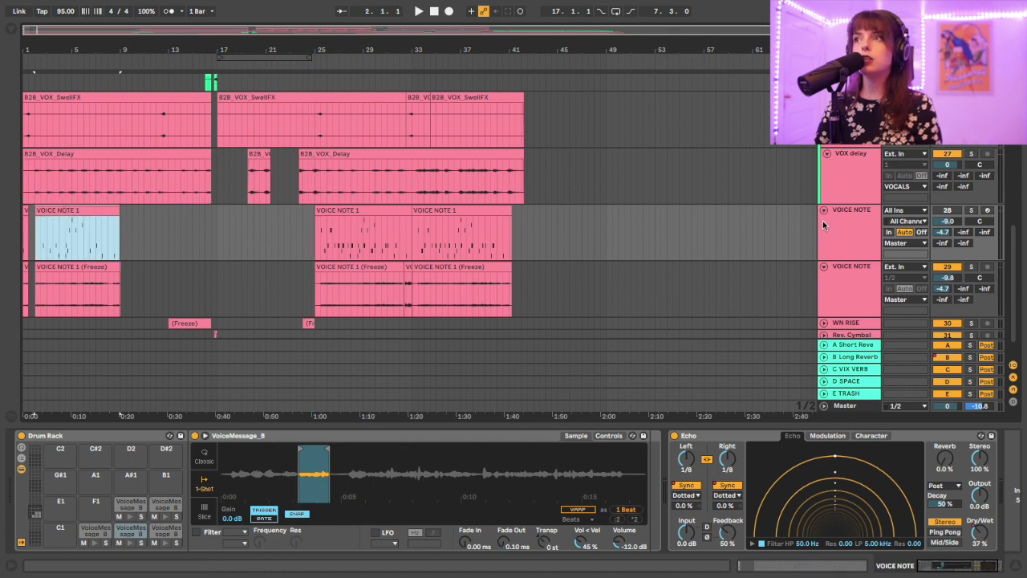
left_click(970, 210)
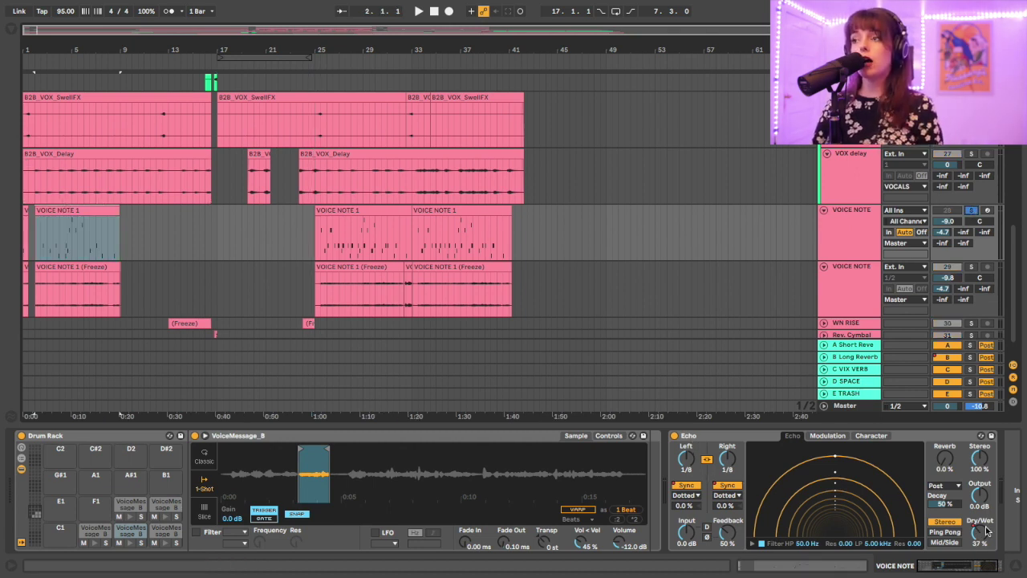
Curve a dip into the Echo delay-time automation and set the track volume to -8.0 dB
key("a")
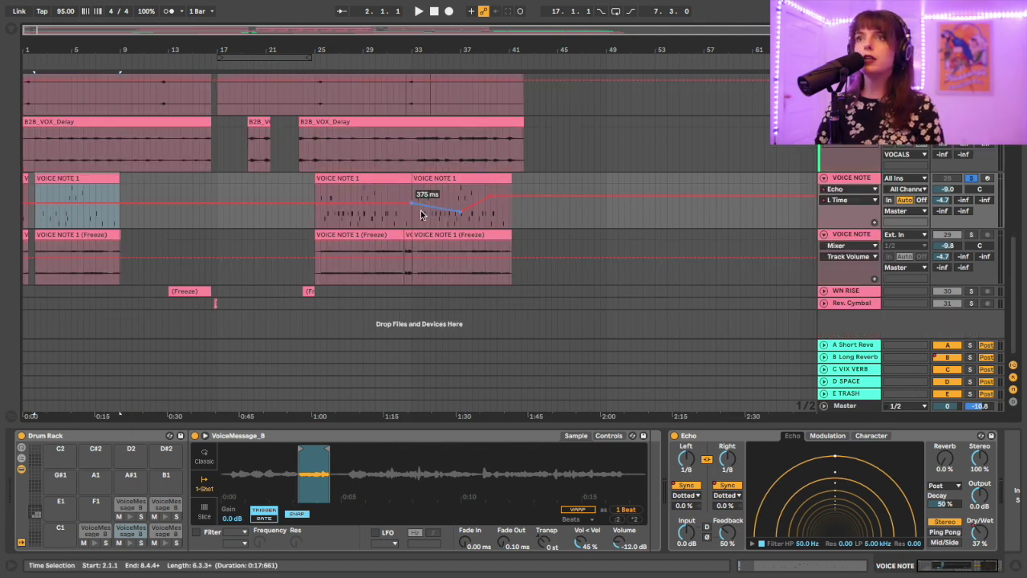
left_click_drag(421, 214, 422, 215)
key("space")
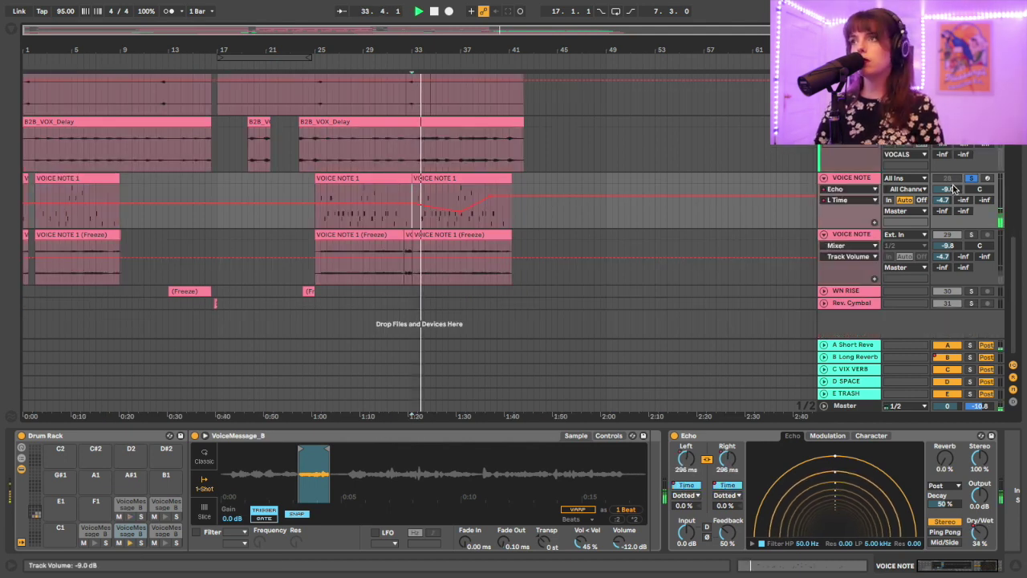
left_click_drag(954, 189, 954, 190)
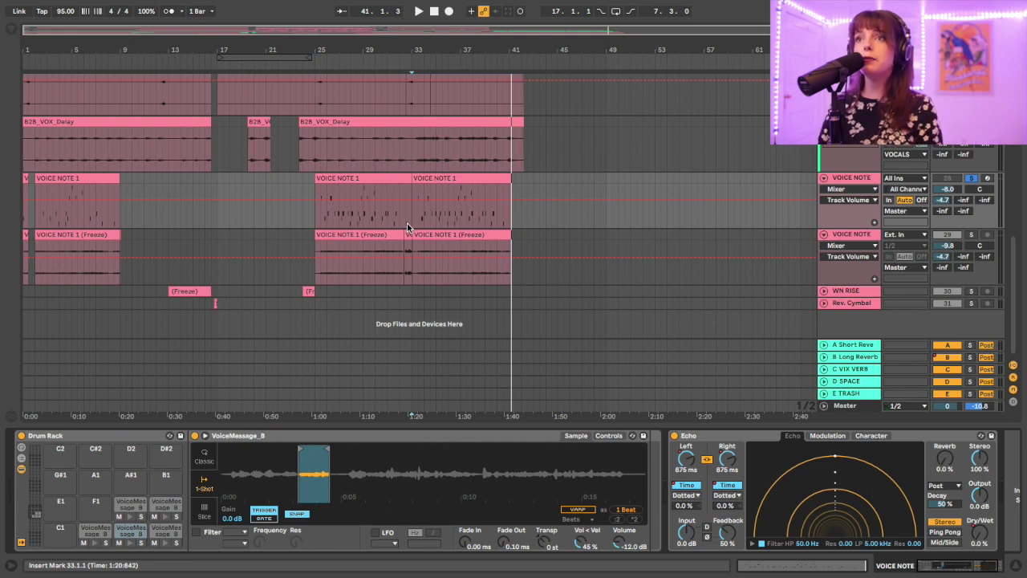
left_click(400, 222)
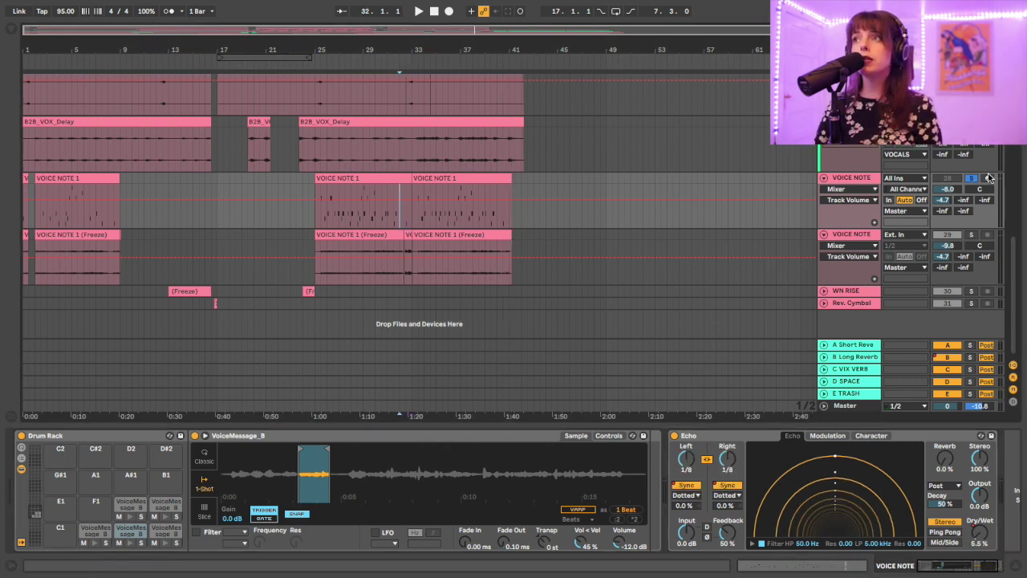